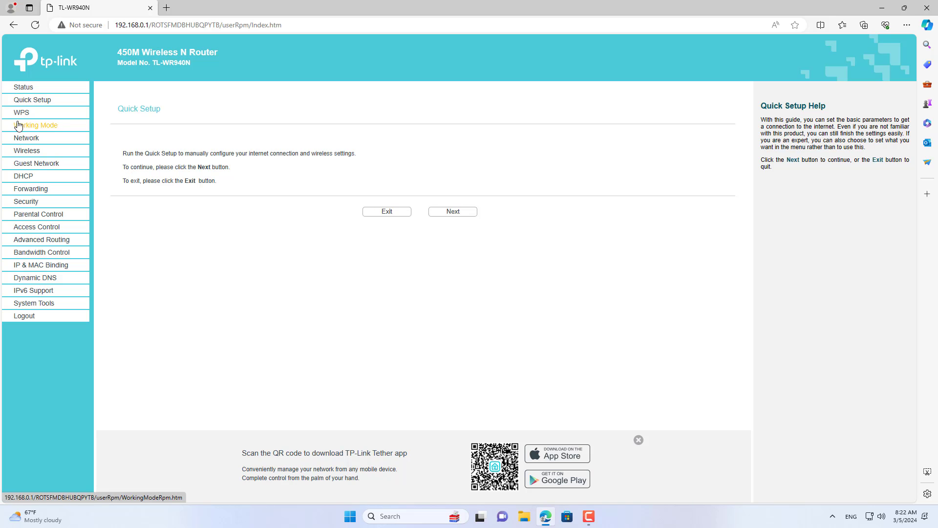
Step: Rename the Wi-Fi network to TP-Link_1 and save it
left_click(20, 155)
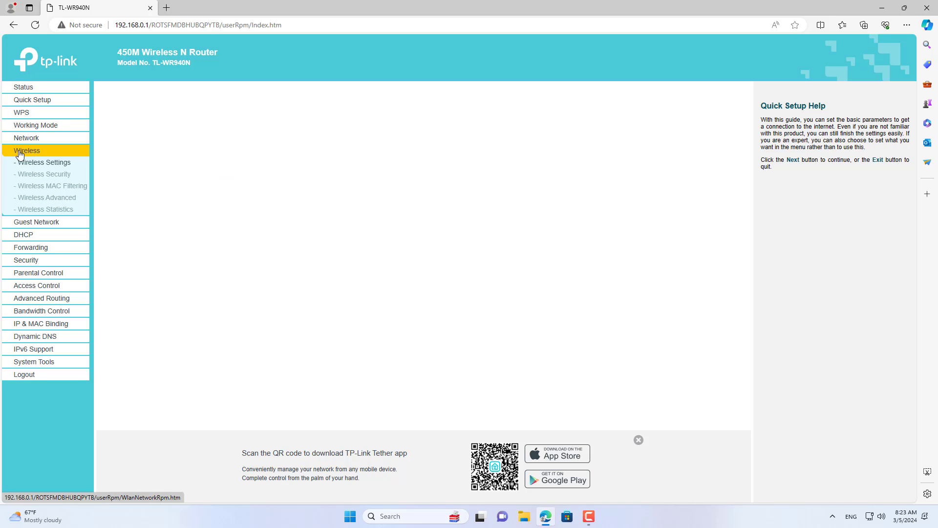
left_click(350, 139)
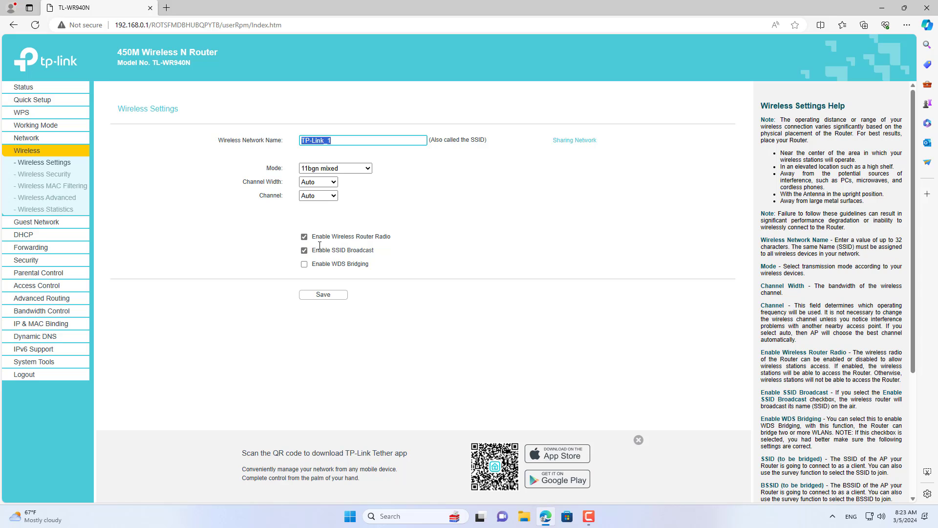
left_click(322, 295)
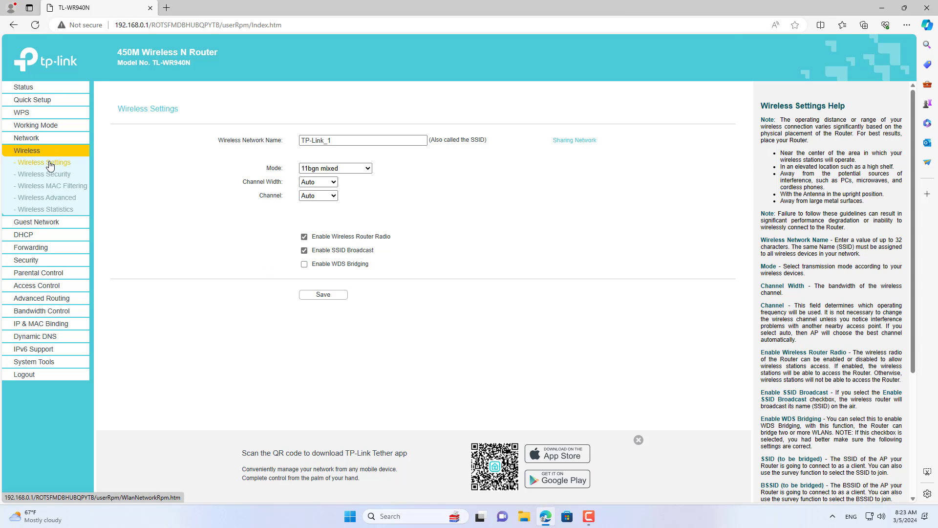
Step: Replace the WPA/WPA2-Personal wireless password with a new one and save it
left_click(63, 176)
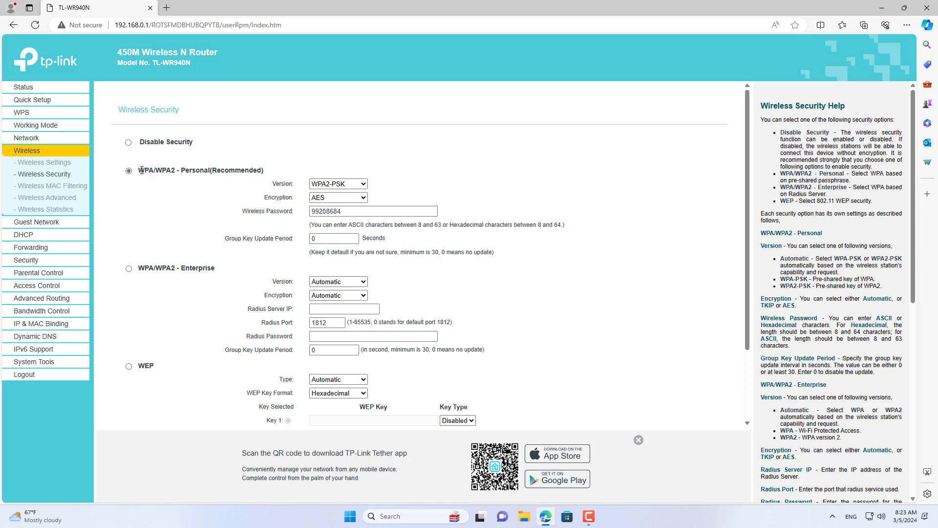
left_click_drag(139, 169, 263, 170)
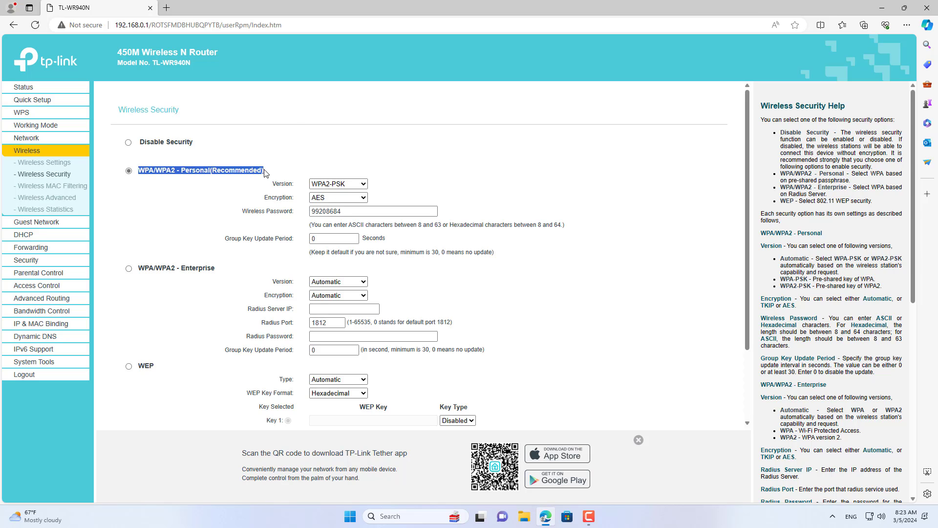
double_click(335, 211)
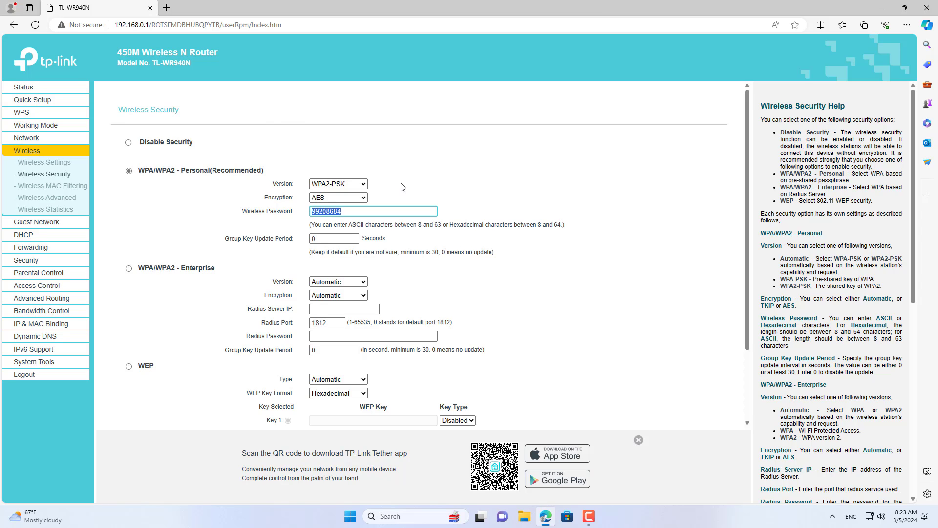
left_click_drag(381, 207, 323, 207)
scroll(740, 256, "down", 2)
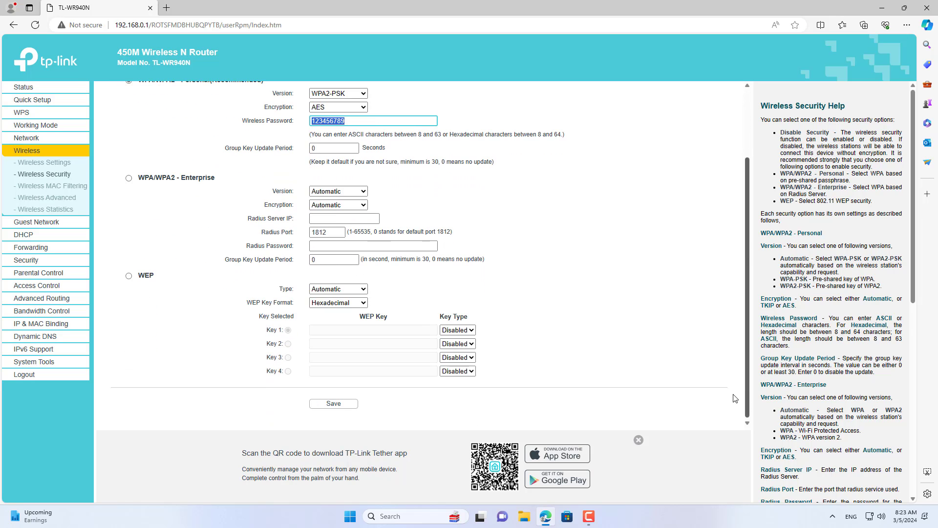
left_click(340, 404)
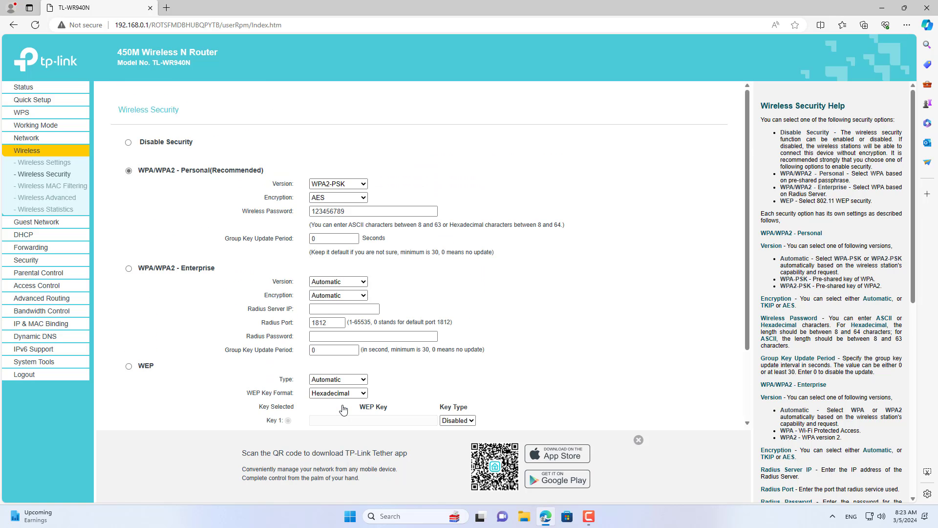
Step: Check the WAN settings and the LAN IP address 192.168.0.1
left_click(40, 142)
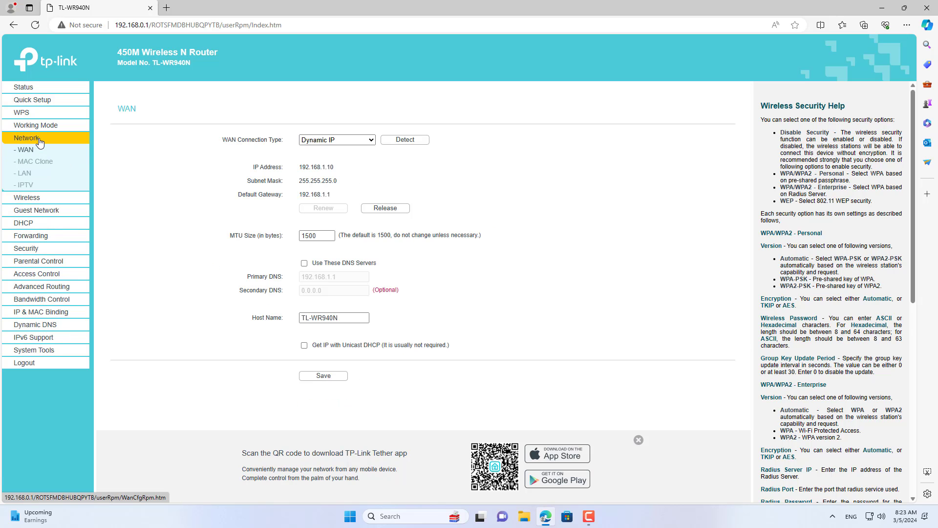
left_click(24, 174)
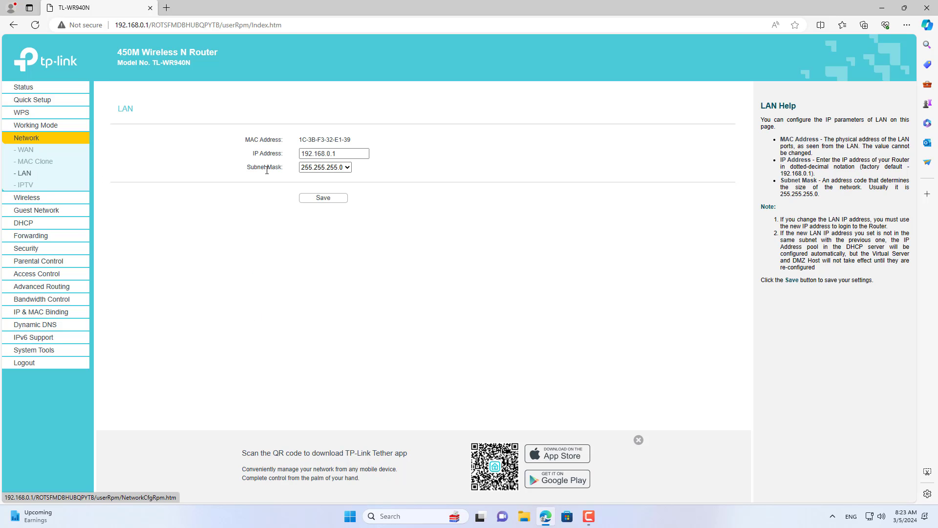
left_click_drag(353, 151, 302, 152)
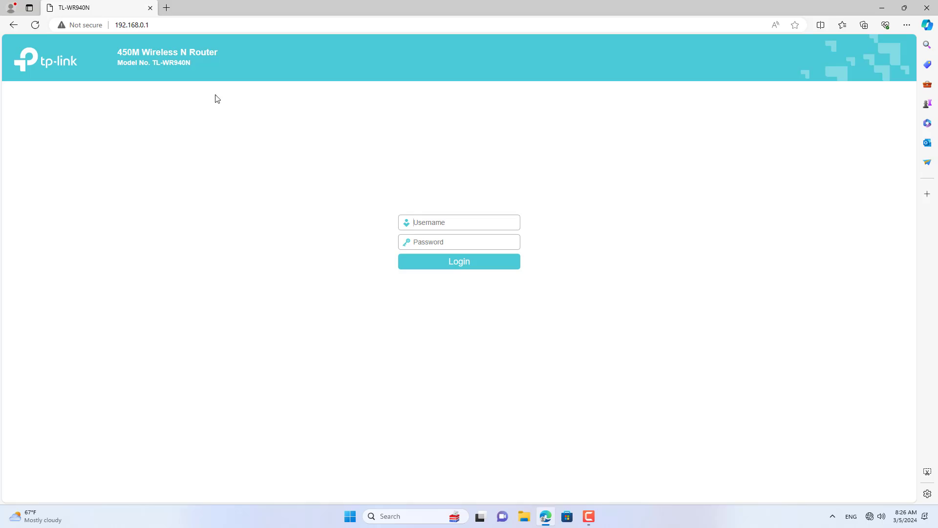
Step: Sign in to the second router's web admin
left_click_drag(154, 26, 112, 26)
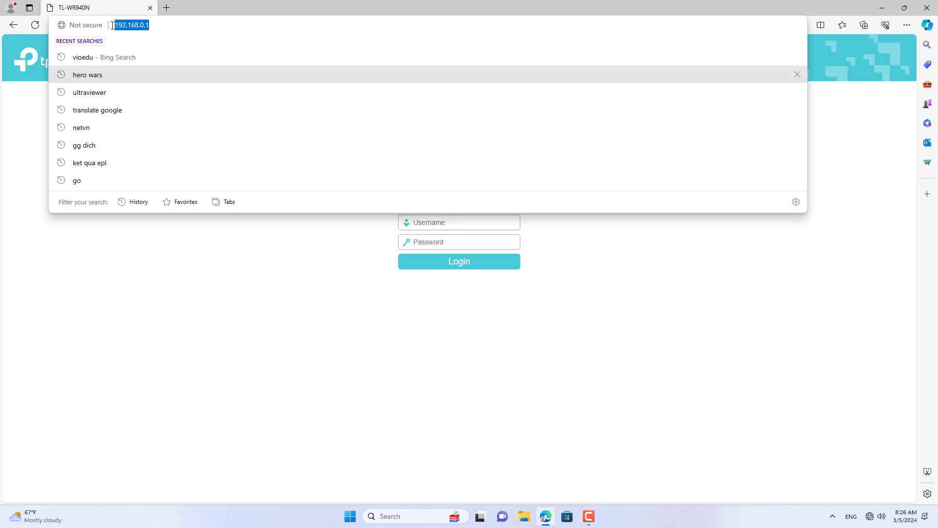
left_click(247, 301)
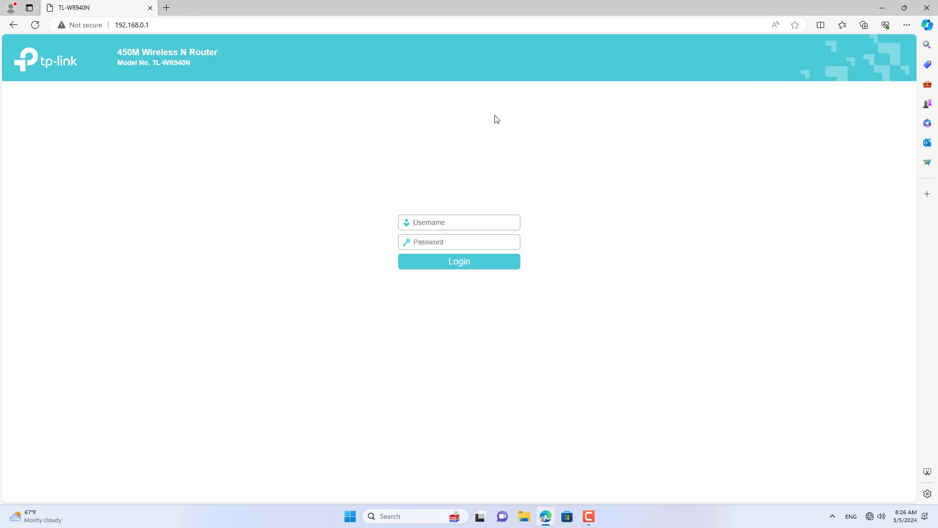
left_click(475, 266)
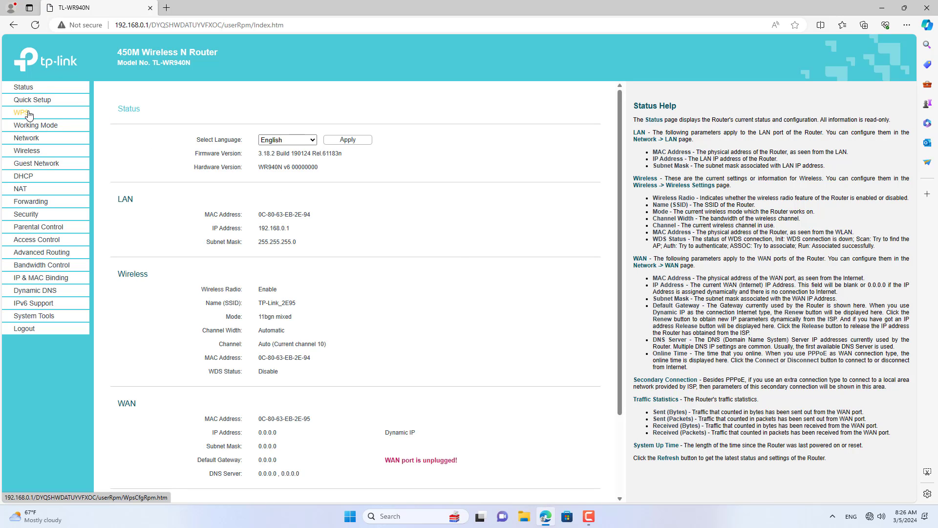
Step: Rename the Wi-Fi network from TP-Link_2E95 to TP-Link_2 and save it
left_click(27, 151)
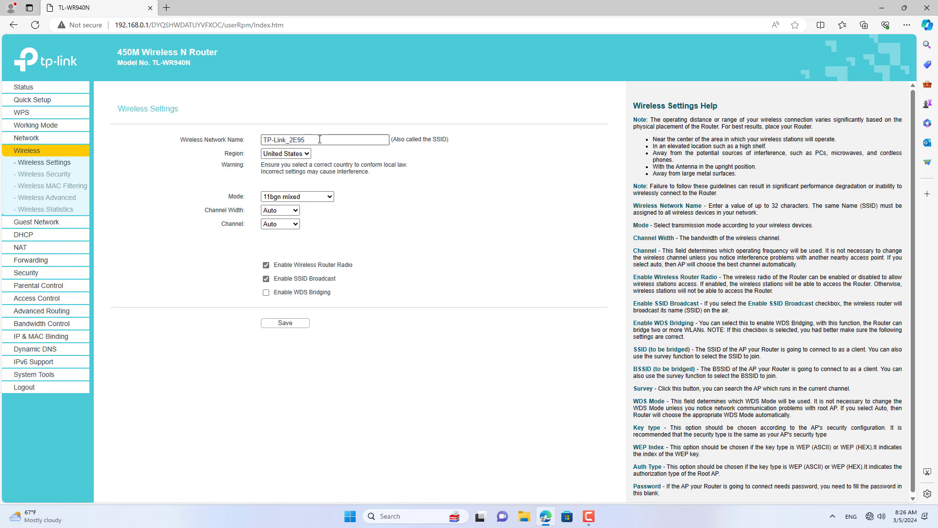
left_click(319, 140)
left_click_drag(317, 140, 256, 143)
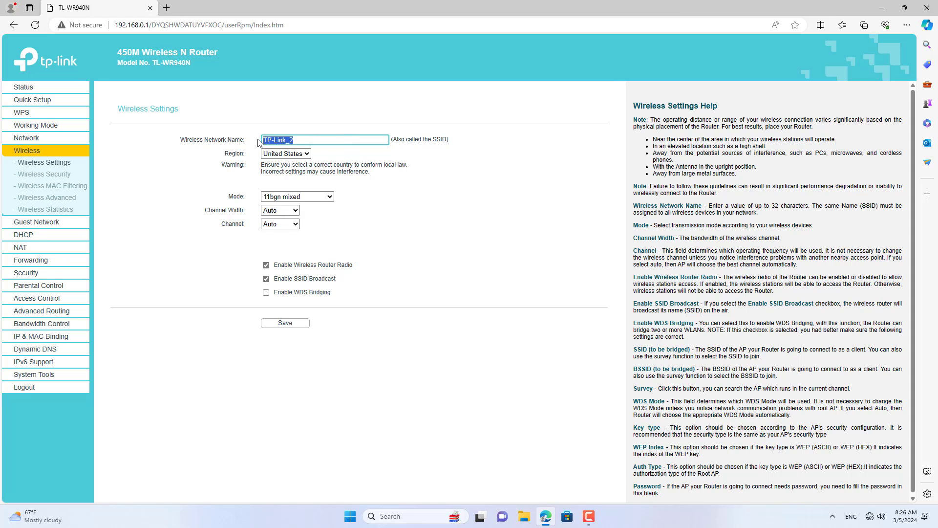
left_click(292, 323)
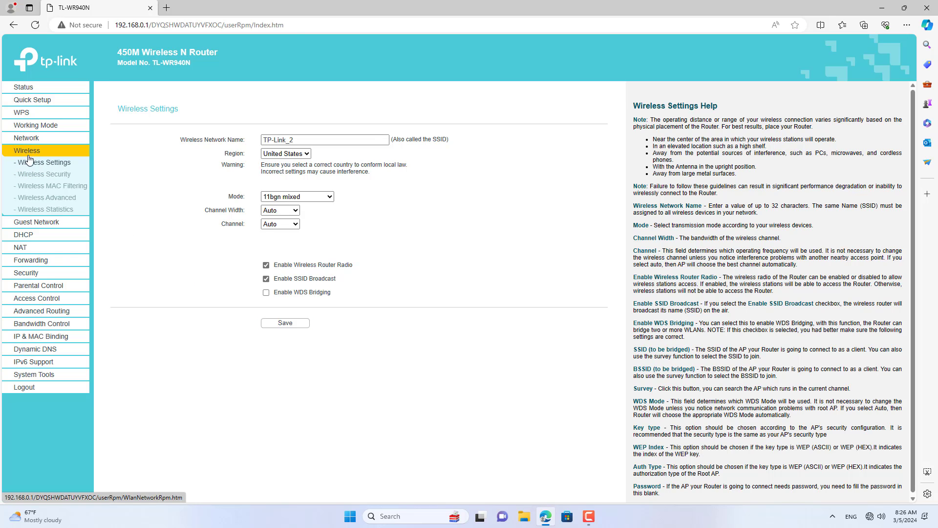
Step: On Wireless Security, enter a new WPA/WPA2-Personal password and save it
left_click(67, 176)
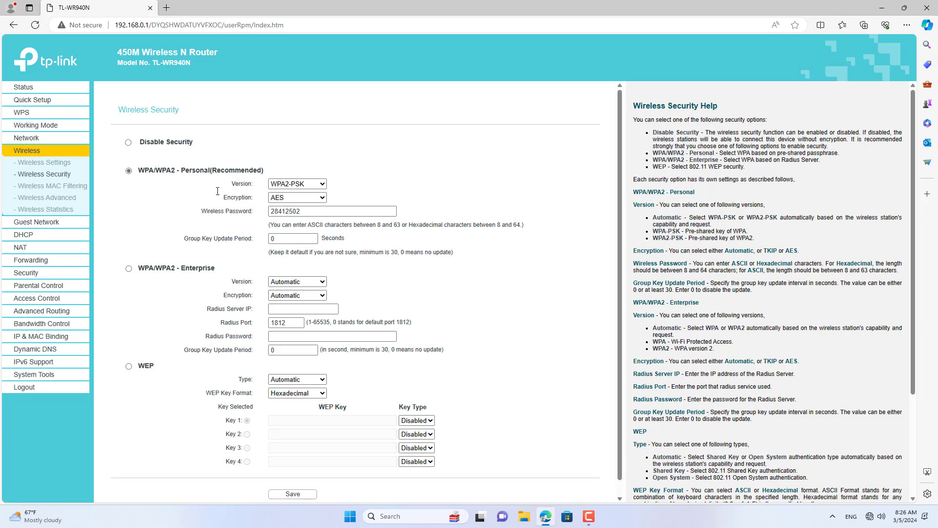
left_click_drag(141, 170, 264, 171)
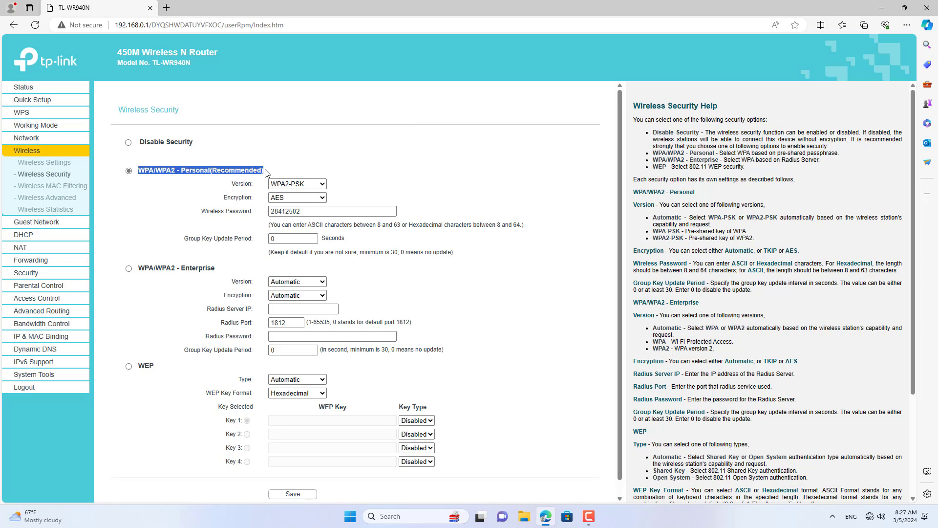
left_click(296, 211)
double_click(296, 211)
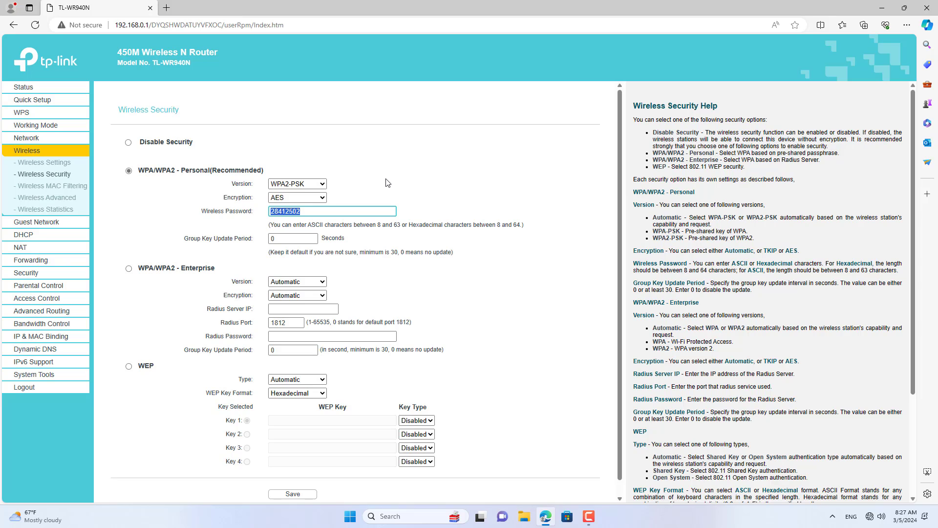
left_click_drag(337, 207, 269, 209)
left_click(293, 493)
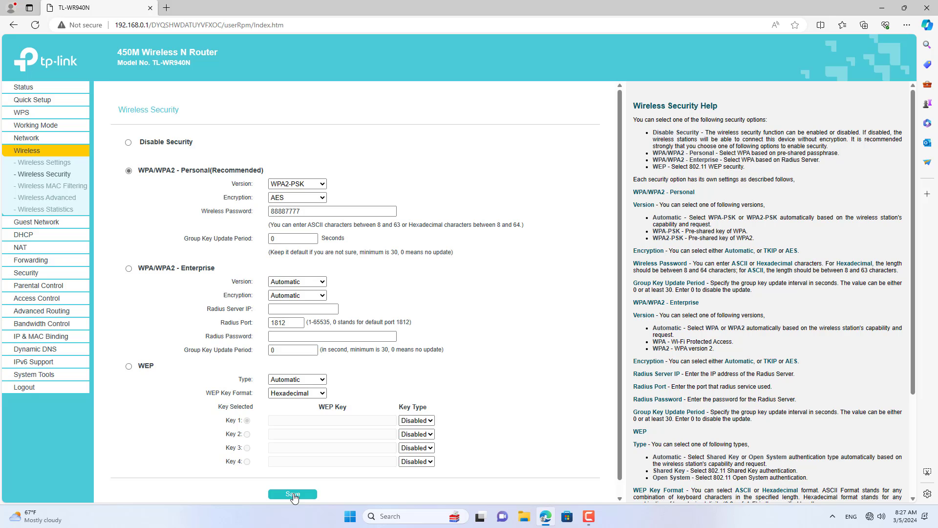
Step: Change the LAN IP address to 192.168.100.1, save, and confirm the router restart
left_click(33, 140)
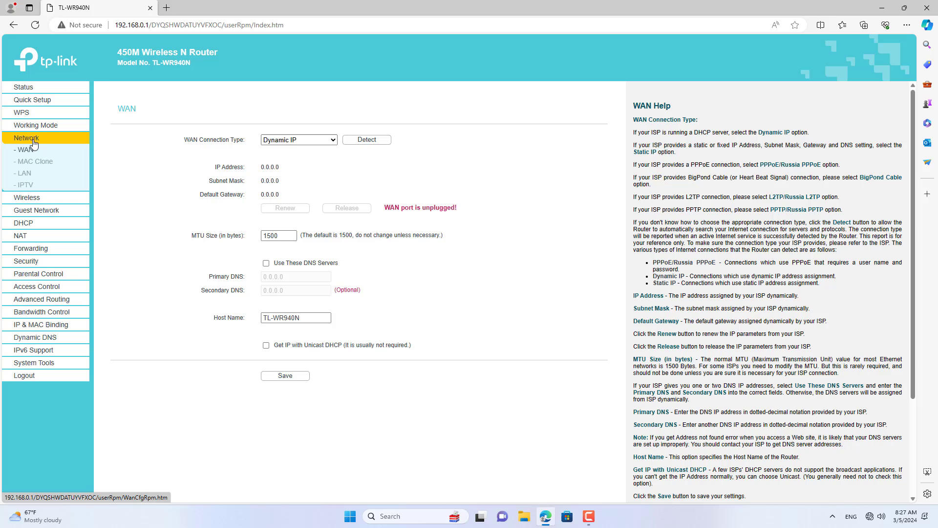
left_click(33, 175)
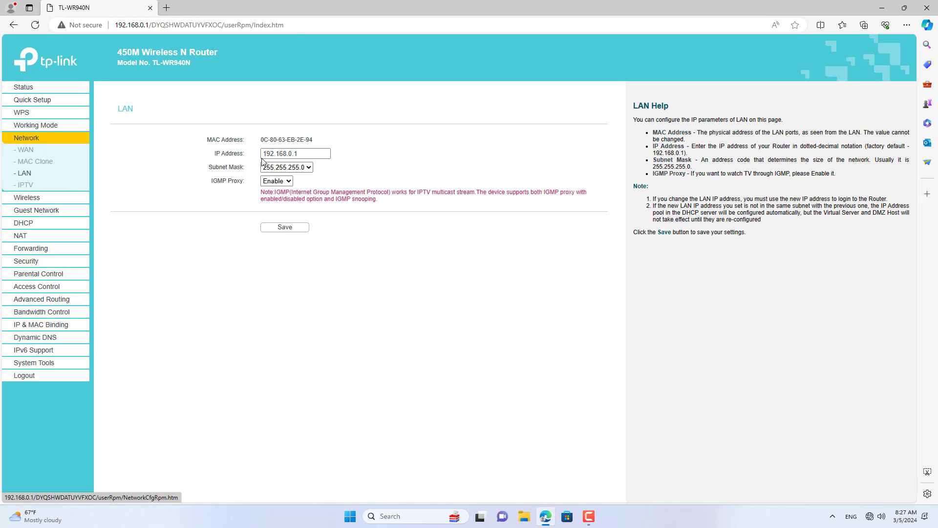
left_click(300, 151)
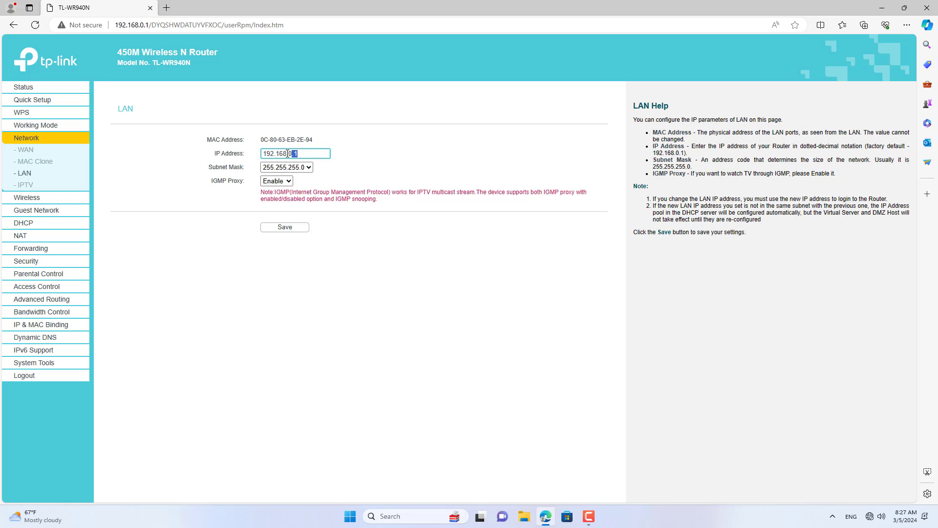
mouse_move(287, 152)
left_mouse_down()
mouse_move(255, 157)
mouse_move(297, 156)
left_mouse_up()
left_click_drag(313, 154, 264, 154)
left_click(285, 227)
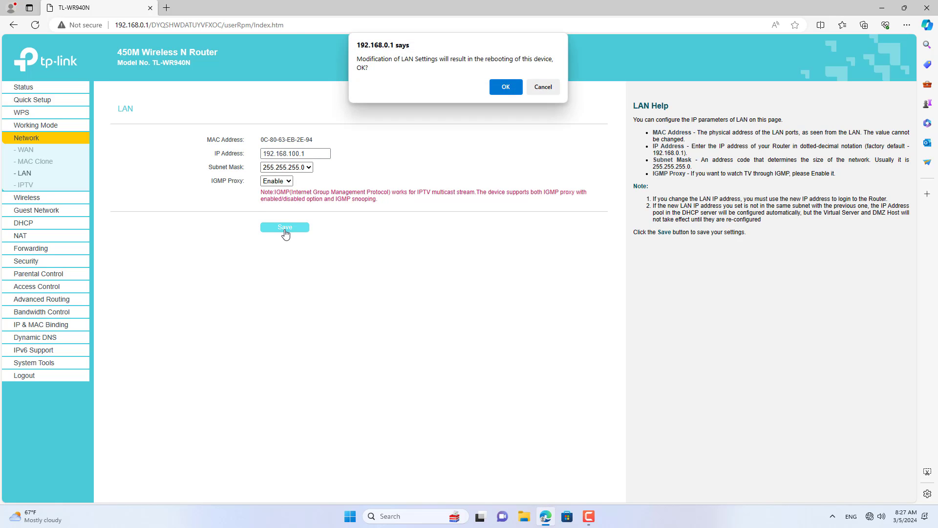
left_click(505, 87)
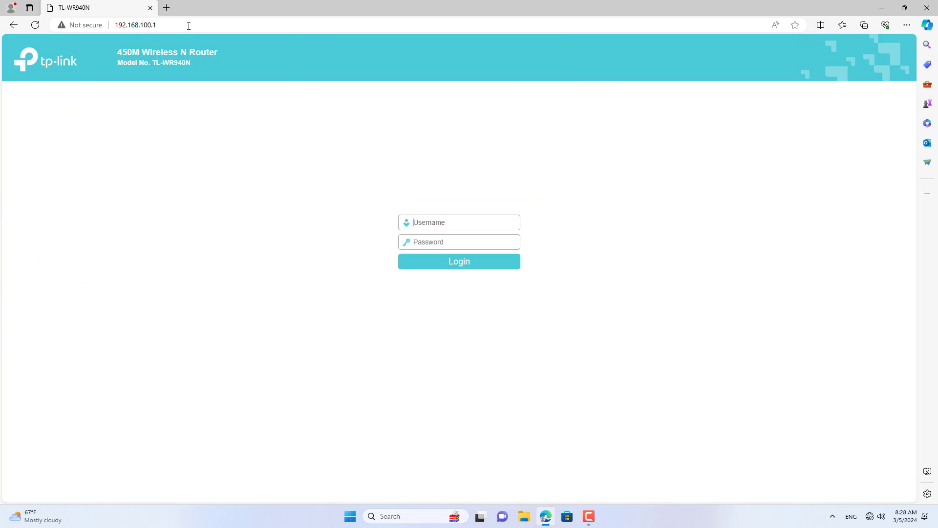
left_click(189, 25)
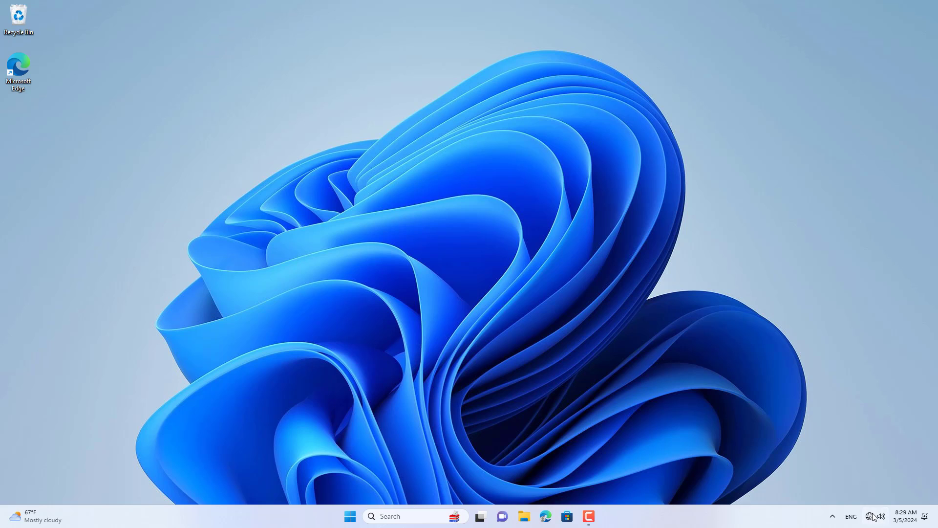
Step: Join the TP-Link_2 Wi-Fi network from the taskbar, entering its security key
left_click(872, 517)
left_click(806, 312)
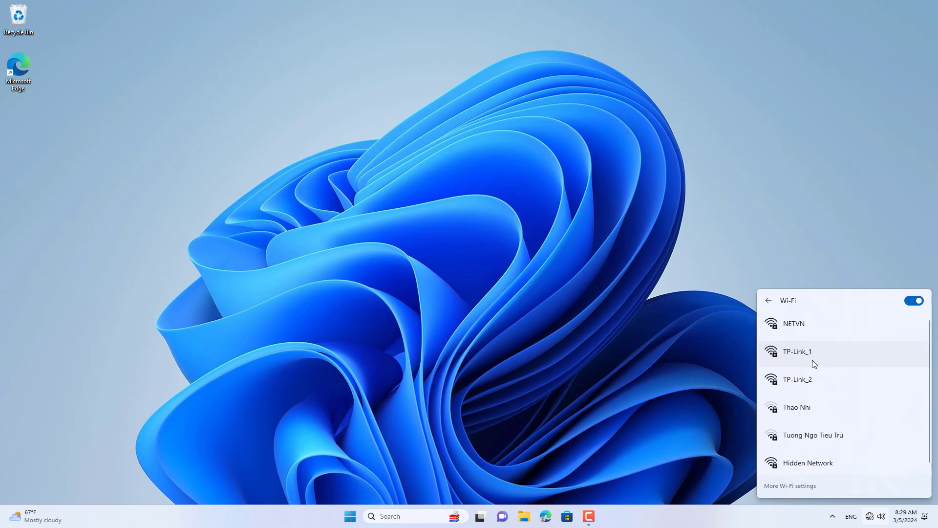
left_click(806, 384)
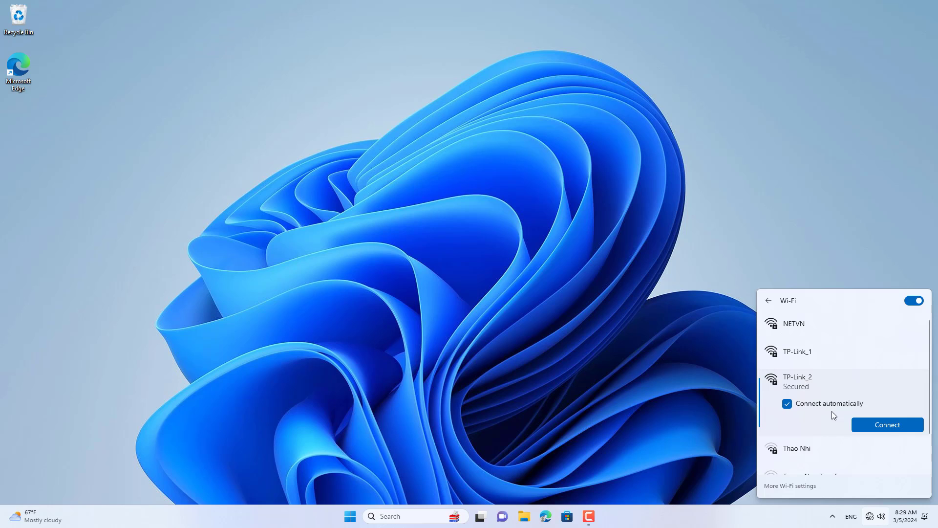
left_click(887, 423)
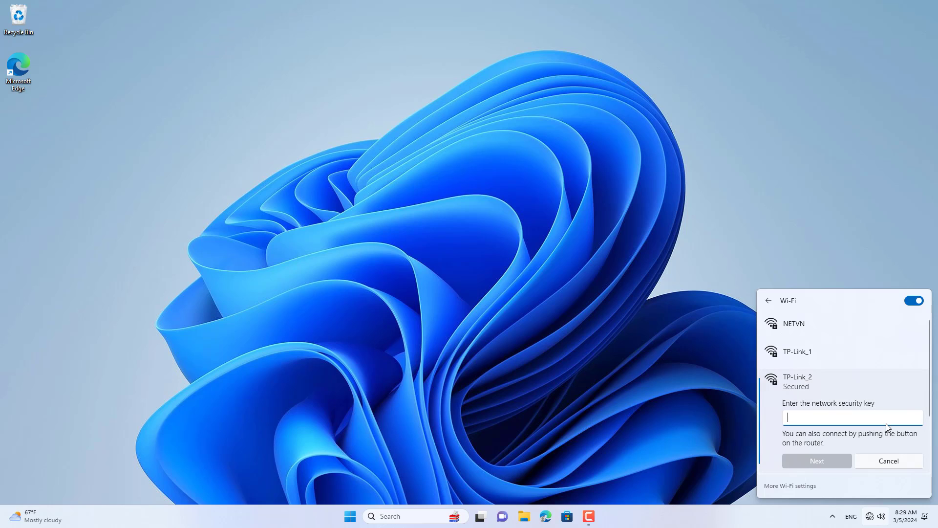
left_click(915, 421)
left_click(837, 464)
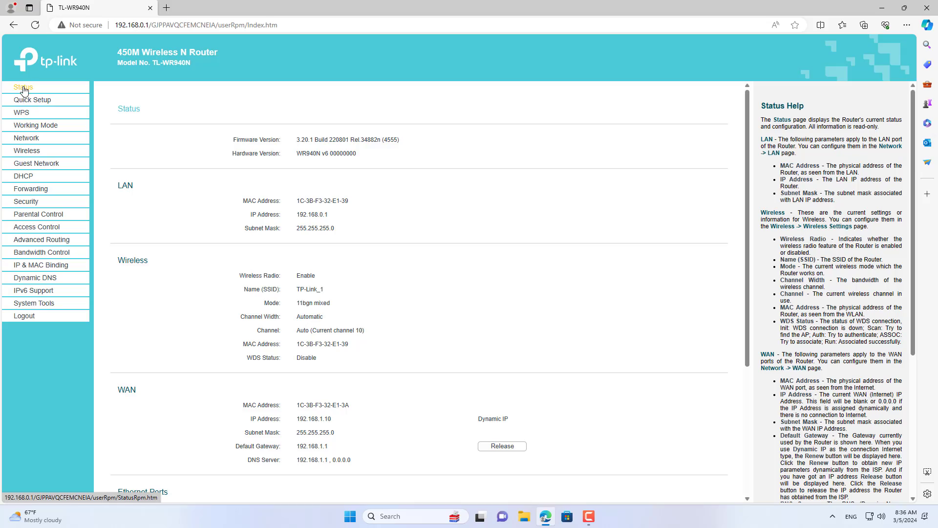
Step: Check the WAN details and the LAN IP address 192.168.0.1
left_click(21, 140)
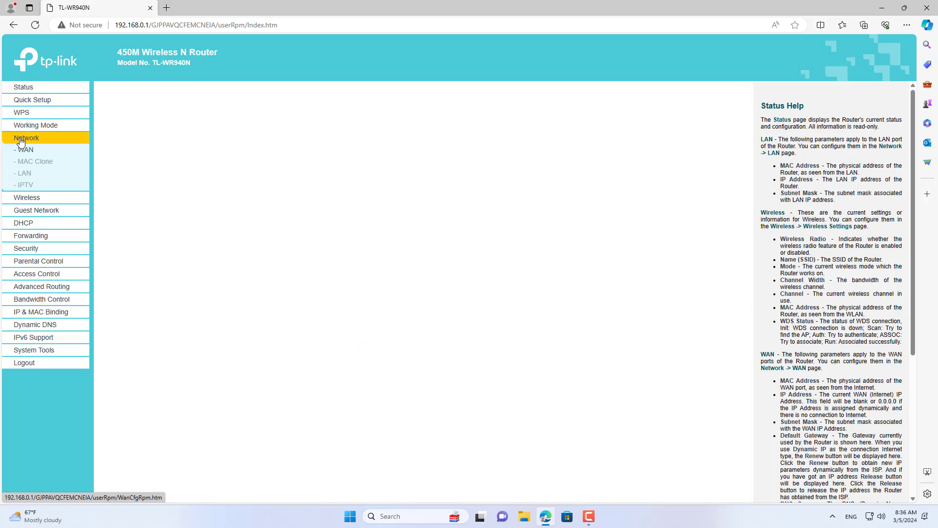
left_click(25, 173)
left_click_drag(340, 153, 292, 158)
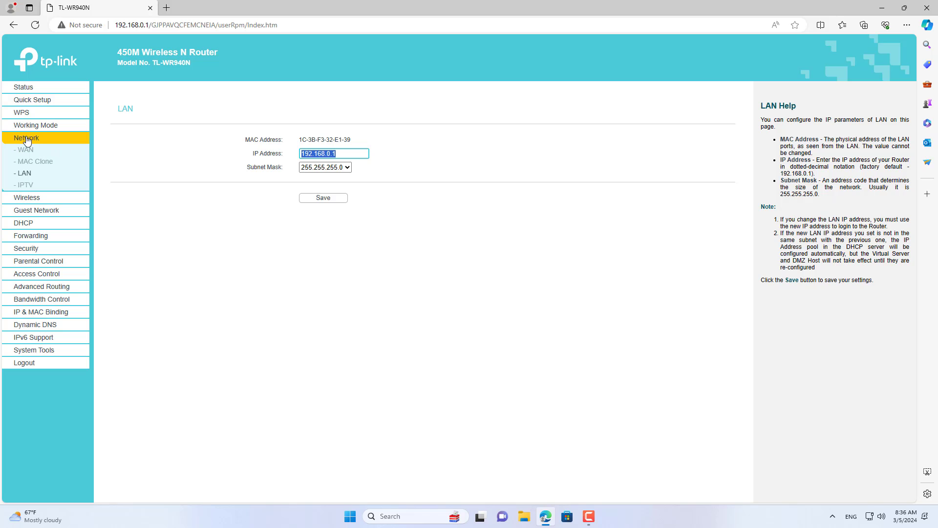
Step: Check the network name TP-Link_1 and the current wireless password
left_click(23, 200)
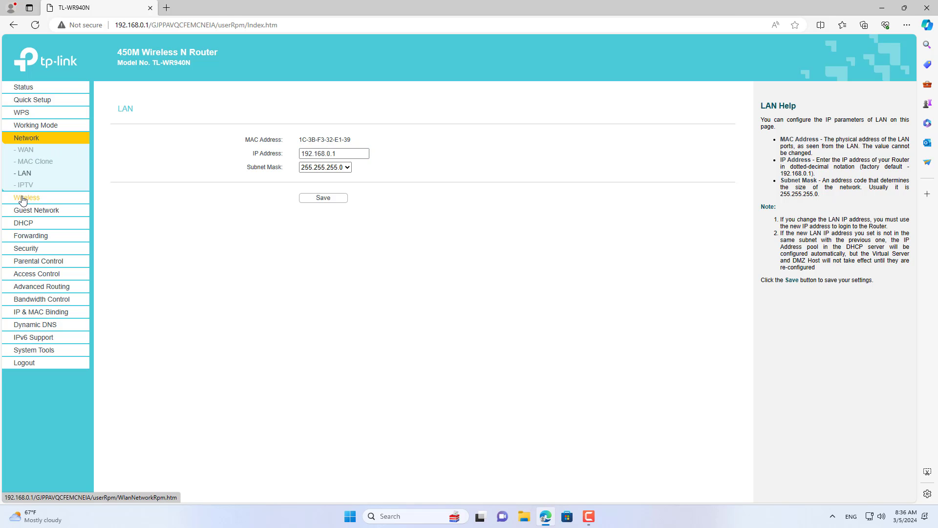
left_click(55, 168)
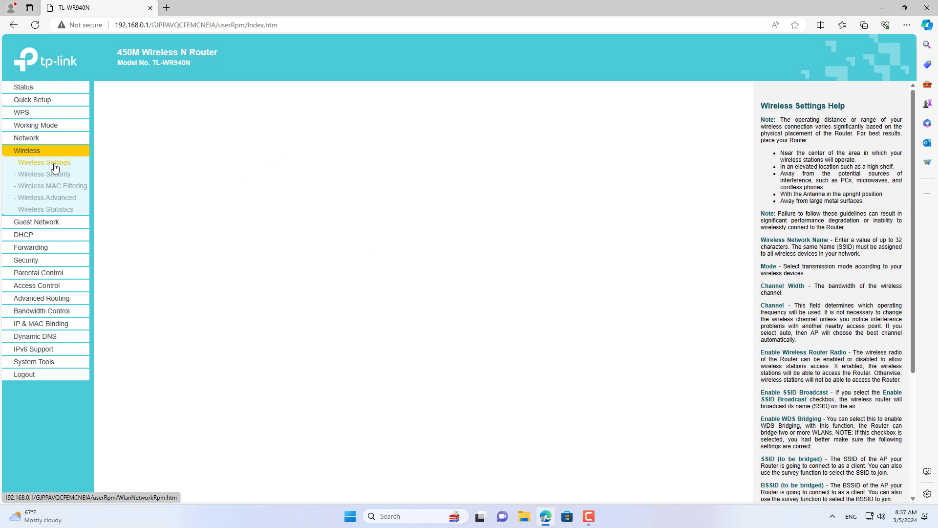
left_click(336, 140)
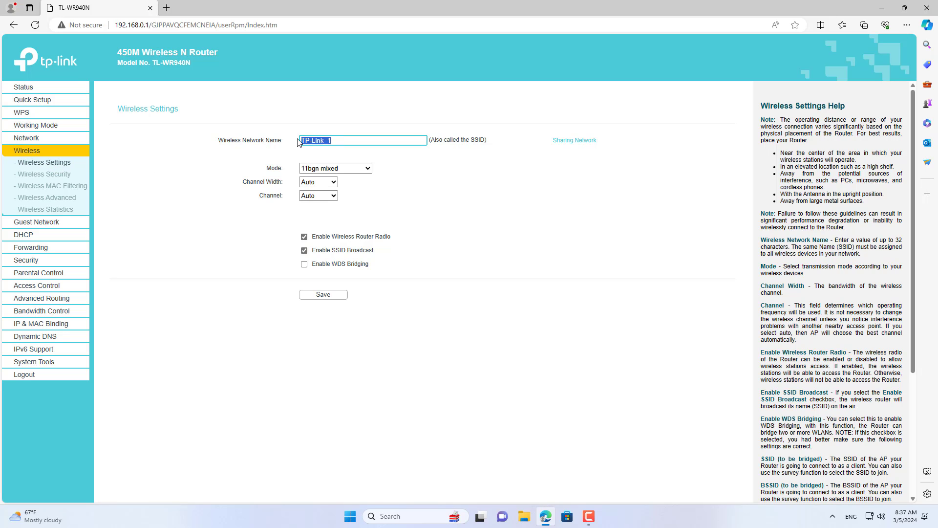
left_click(49, 174)
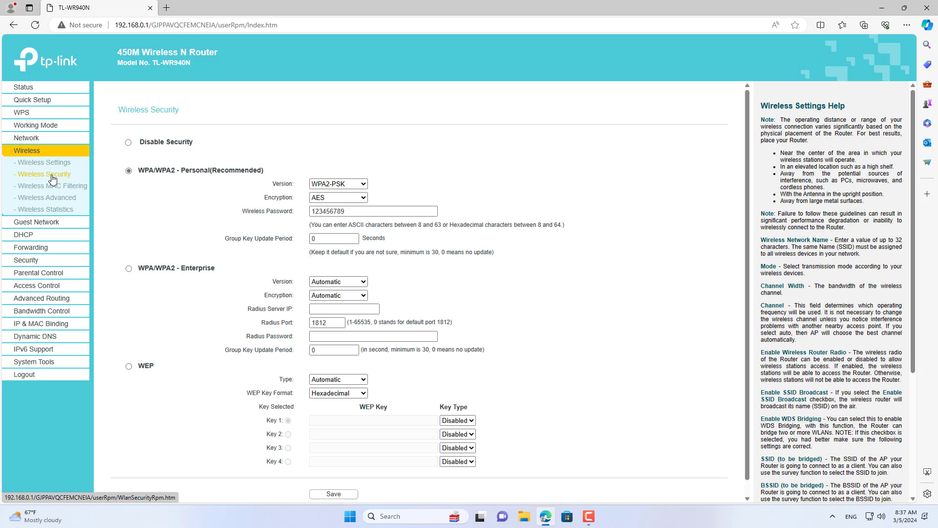
left_click_drag(313, 210, 355, 210)
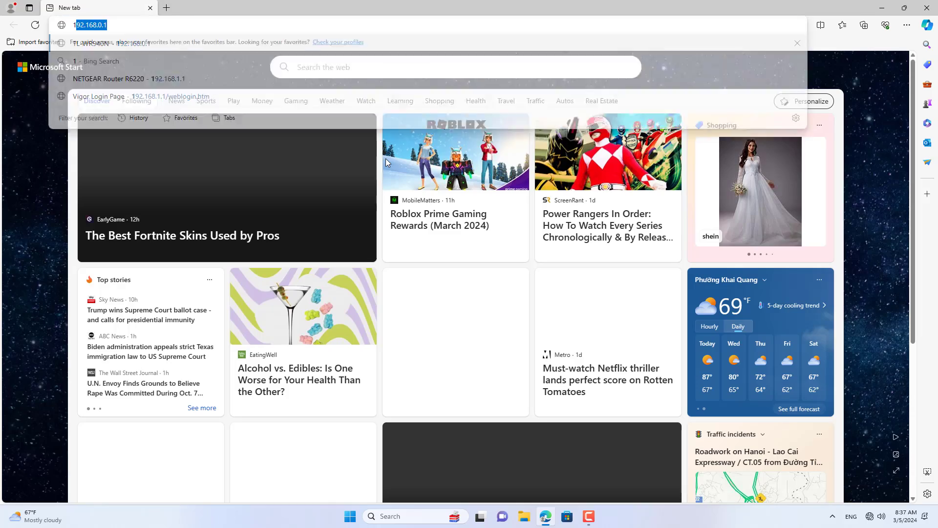
Step: Go to 192.168.0.1 and log in with the admin username and password
type("92.168.0.1")
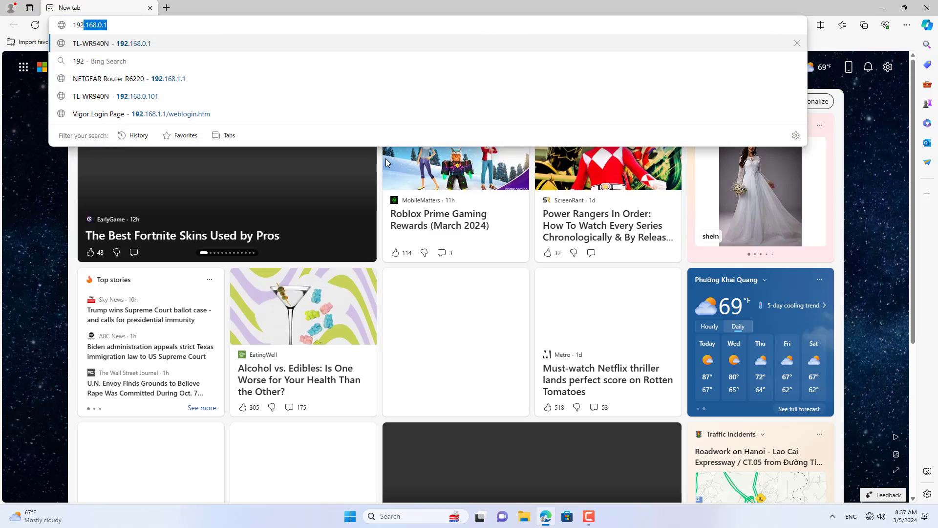
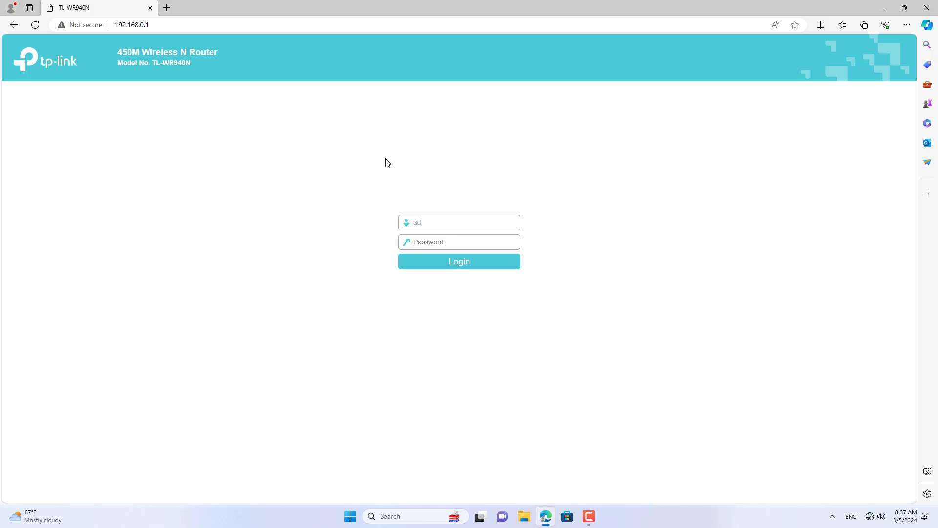
key("Tab")
key("Return")
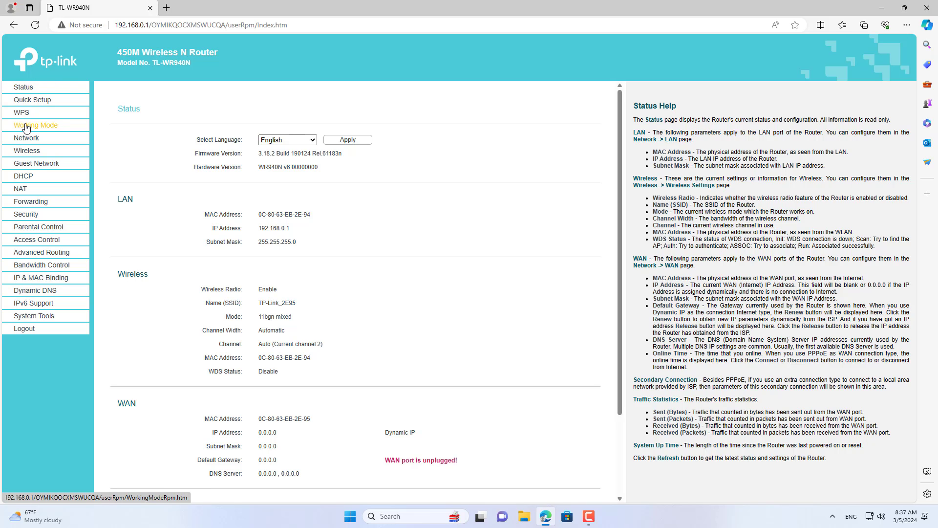
Step: Set the second router's network name to TP-Link_2 and save it
left_click(35, 156)
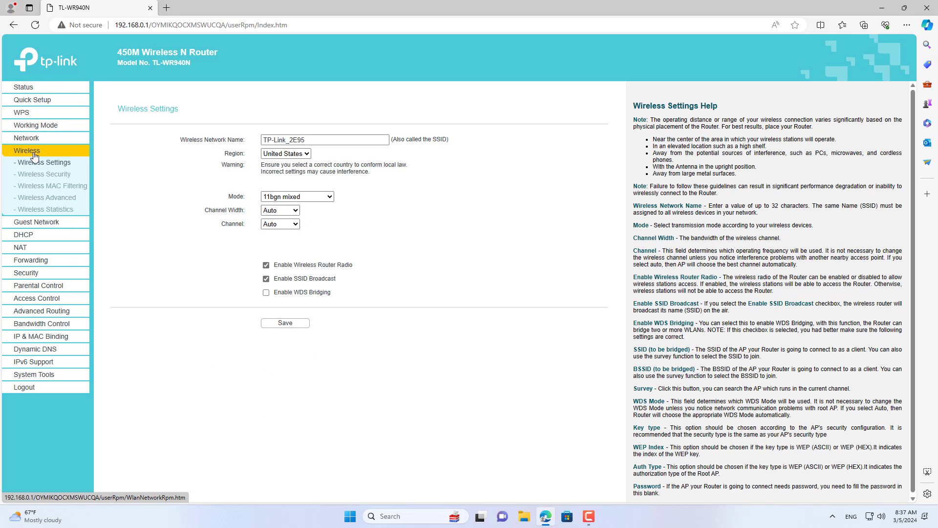
left_click(317, 140)
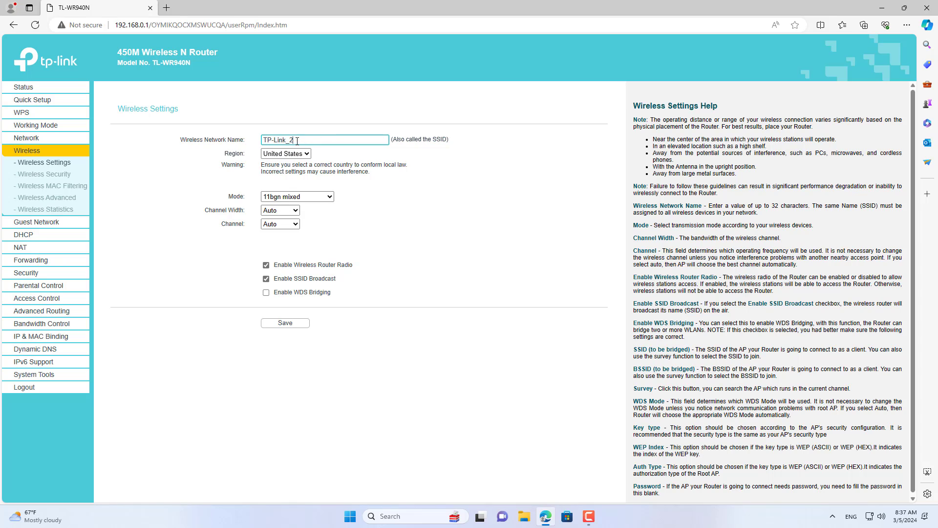
left_click_drag(305, 140, 262, 150)
left_click(291, 323)
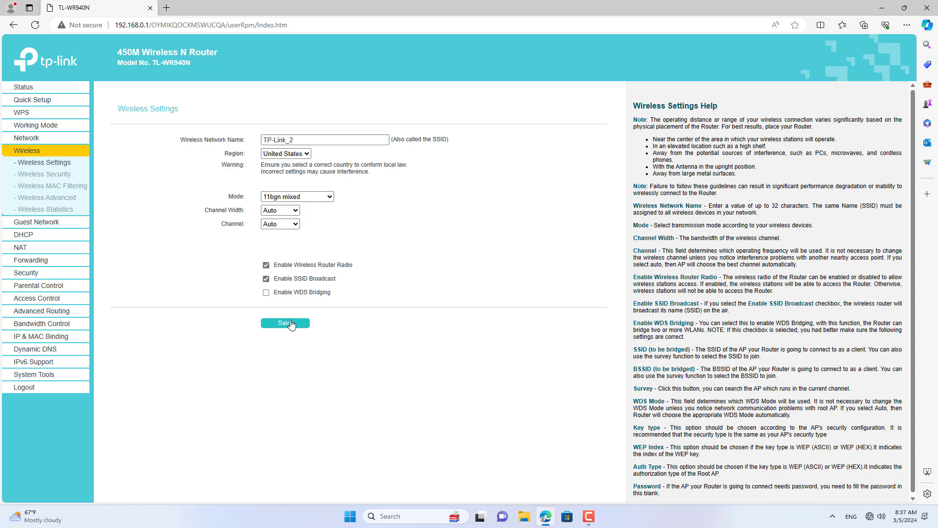
Step: Replace the wireless password with a new one and save it
left_click(44, 175)
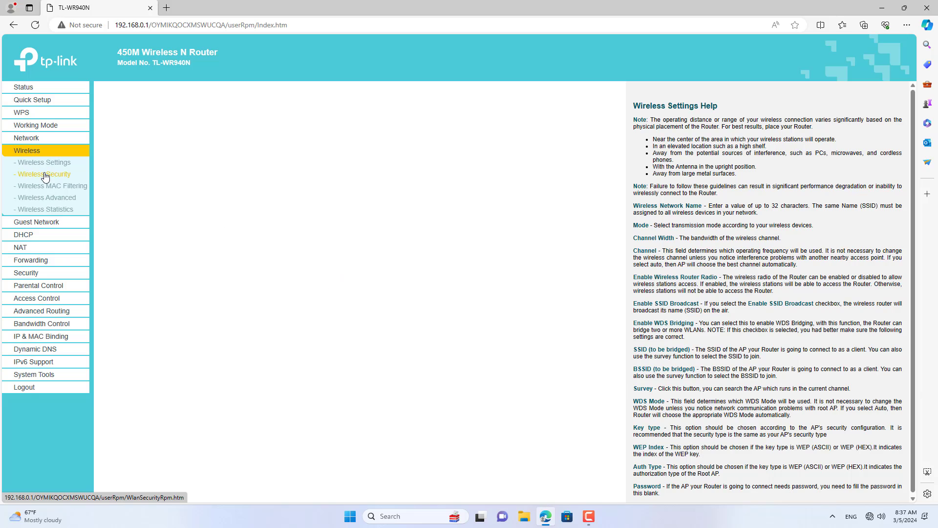
left_click(285, 211)
double_click(285, 211)
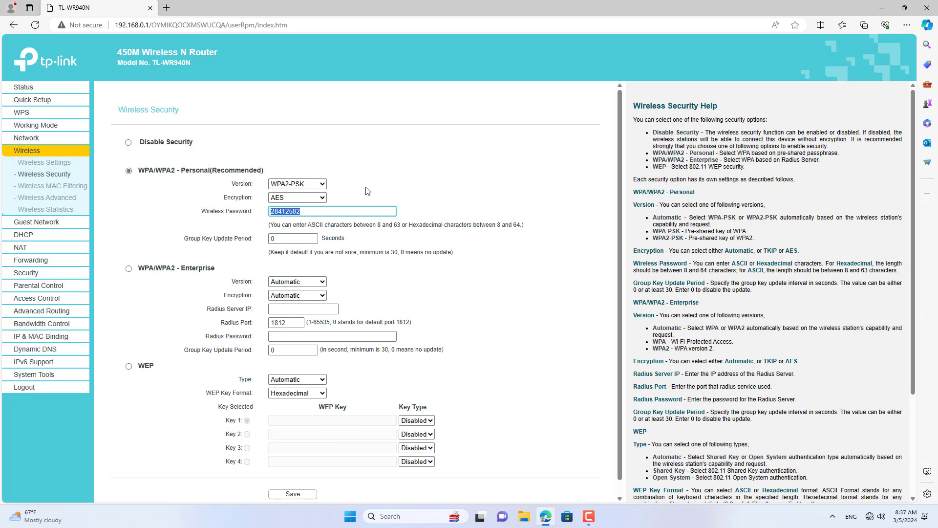
double_click(317, 209)
left_click(311, 494)
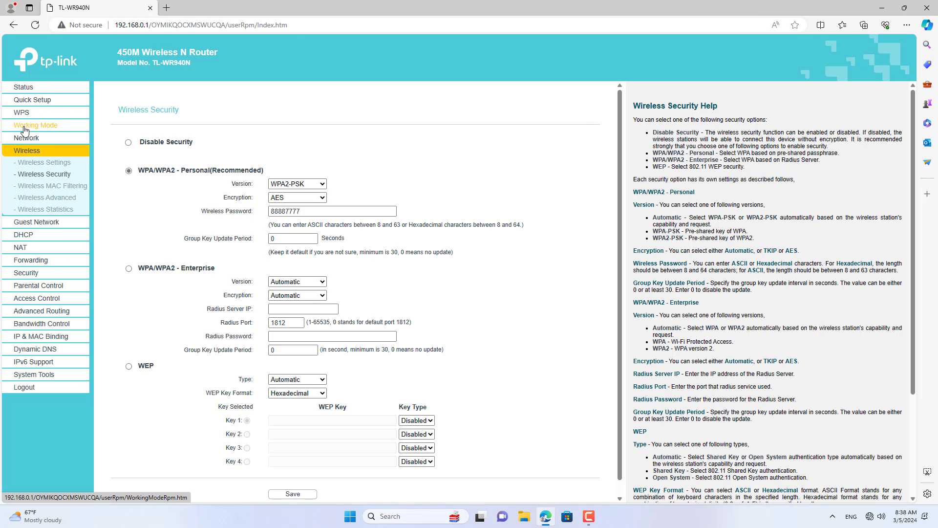
Step: Set the working mode to Access Point, save, and confirm the reboot
left_click(57, 130)
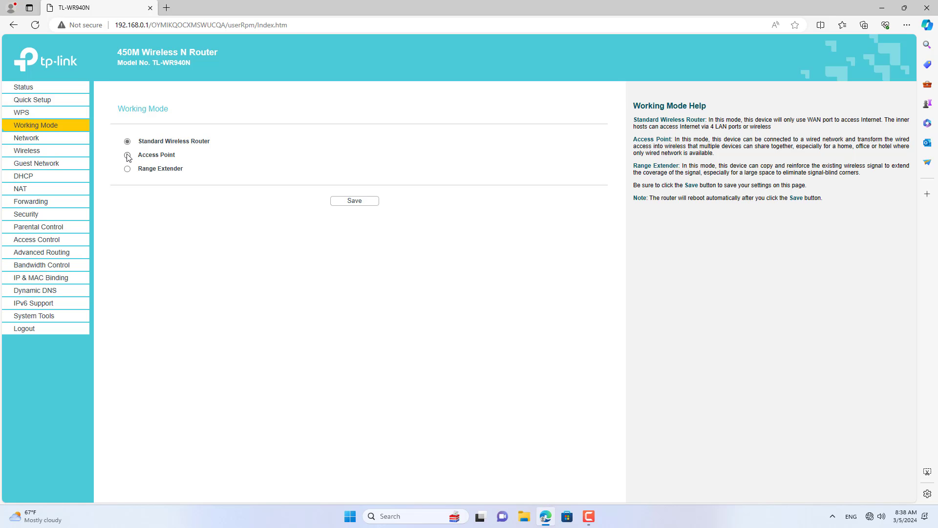
left_click_drag(177, 157, 140, 158)
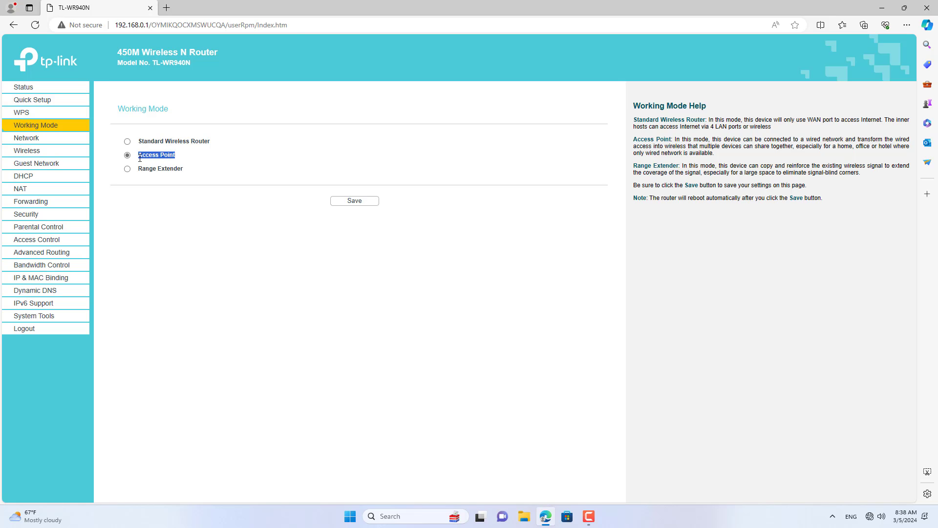
left_click(344, 204)
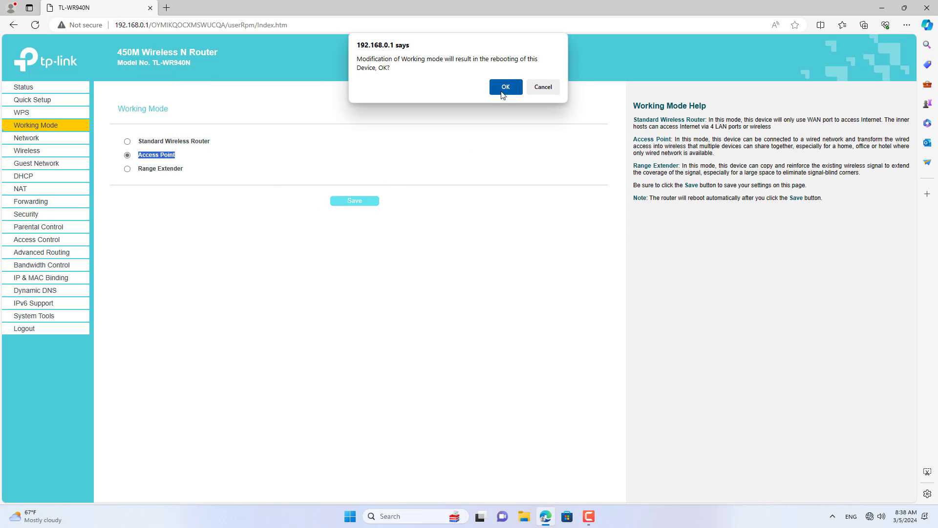
left_click(506, 87)
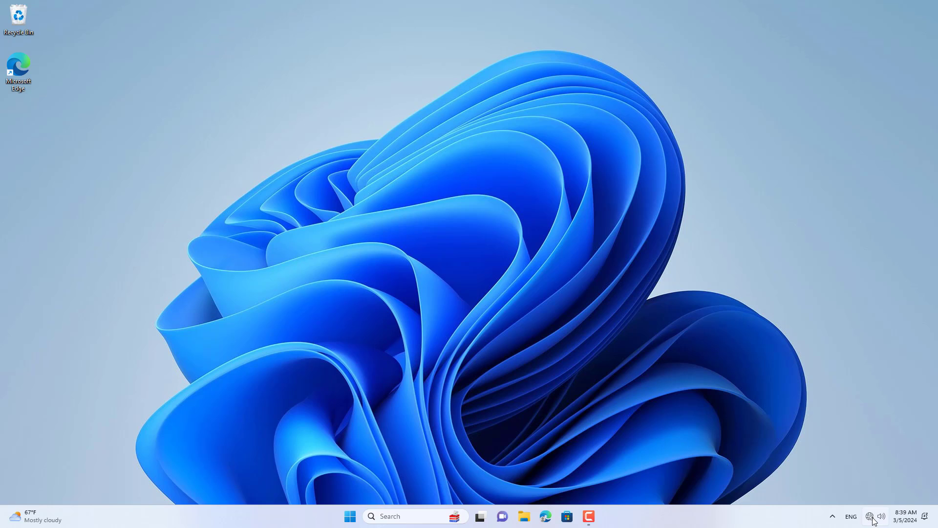
Step: Connect the laptop to the secured TP-Link_2 Wi-Fi network using its security key
left_click(873, 517)
left_click(806, 315)
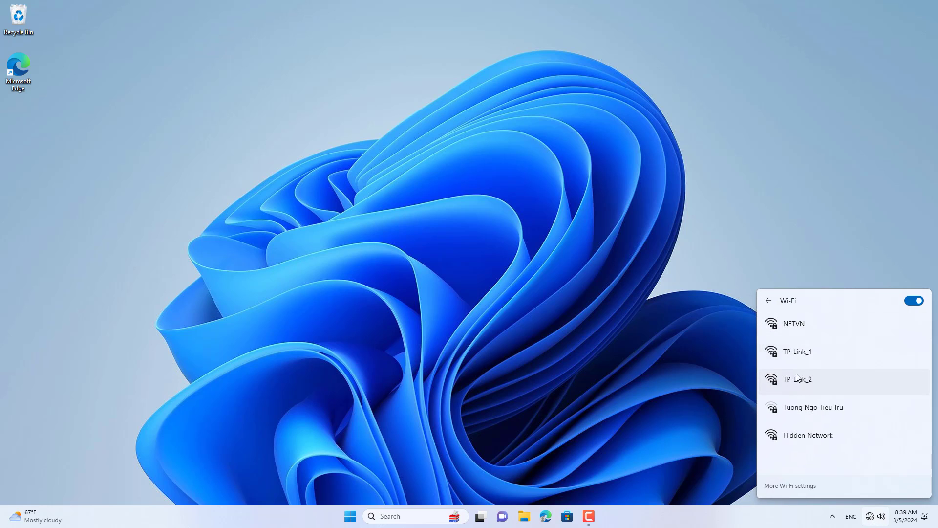
left_click(813, 379)
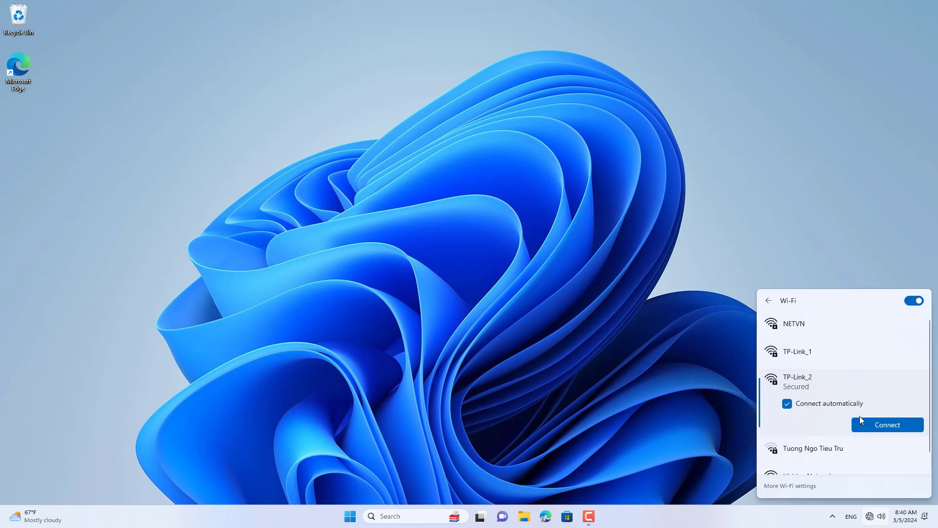
left_click(868, 429)
type("••••")
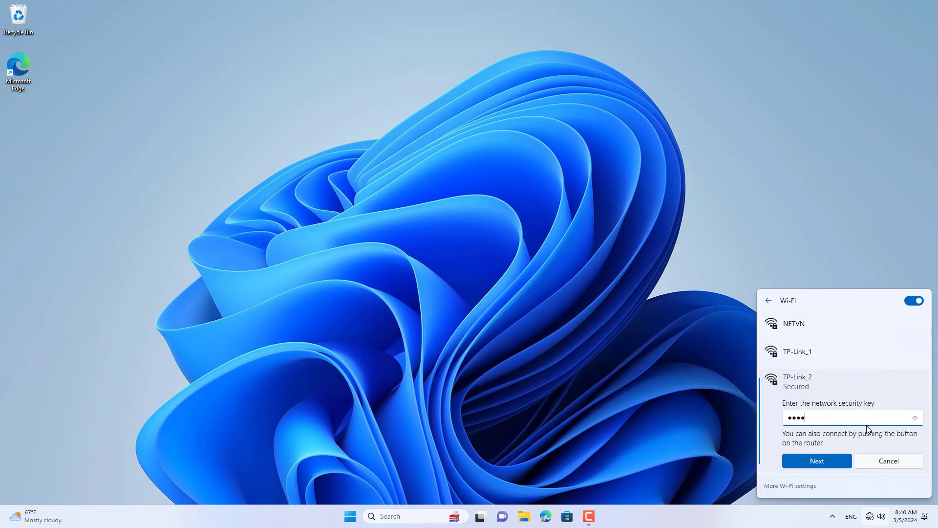
left_click(817, 460)
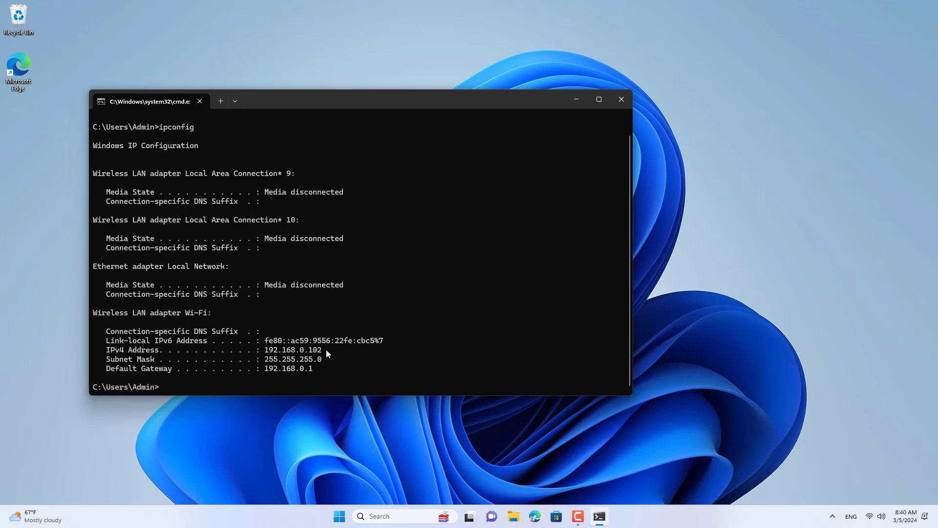
Step: Check the laptop's IPv4 address and ping 8.8.8.8 to confirm internet access
left_click_drag(326, 350, 268, 370)
type("ping 8.8.8.8")
key("Return")
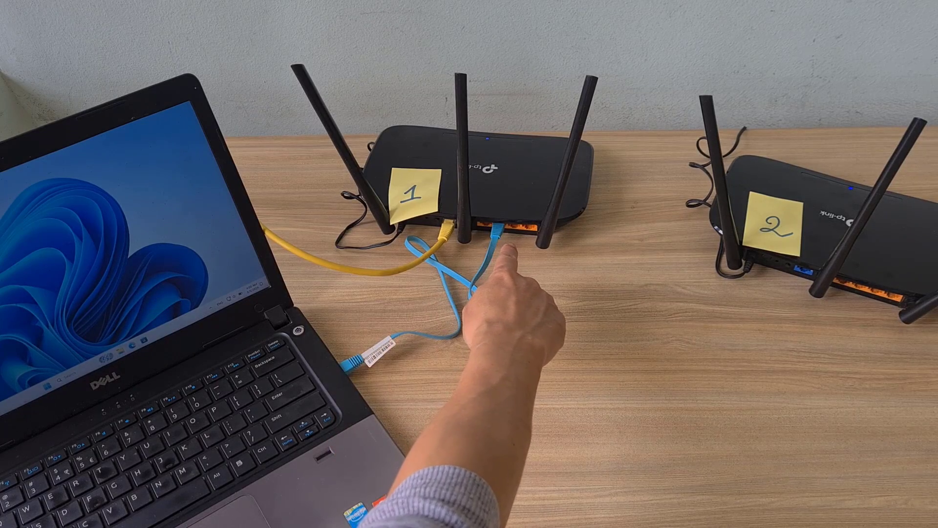
Step: Review router 1's network name TP-Link_1 and its WPA2 wireless password
left_click_drag(324, 289, 244, 291)
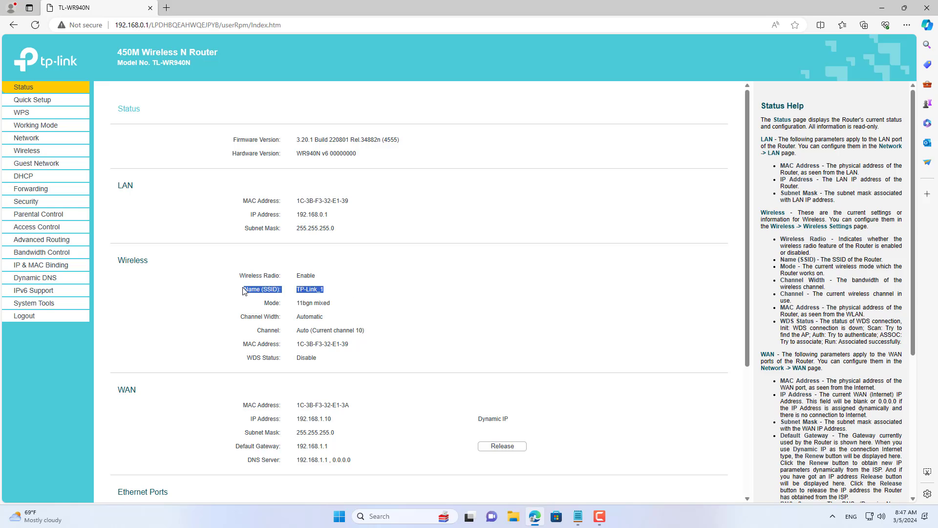
left_click(34, 155)
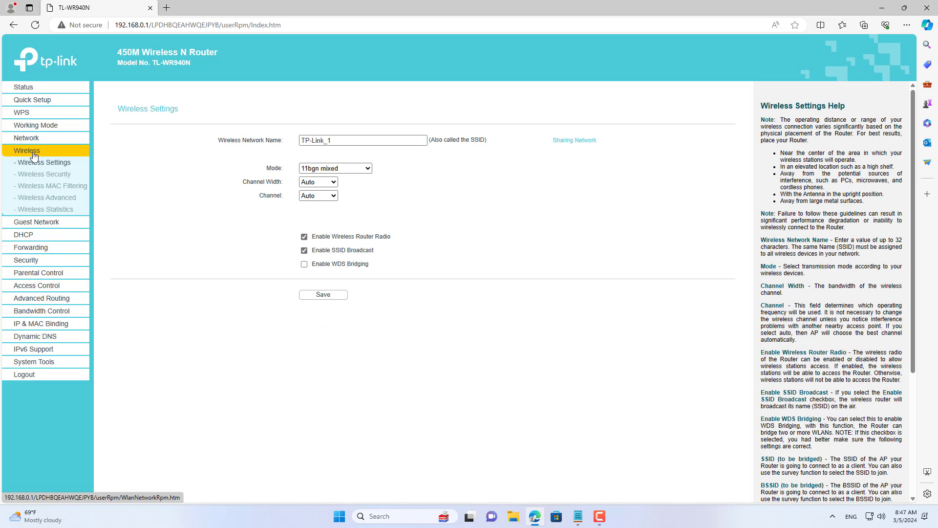
left_click_drag(332, 141, 299, 143)
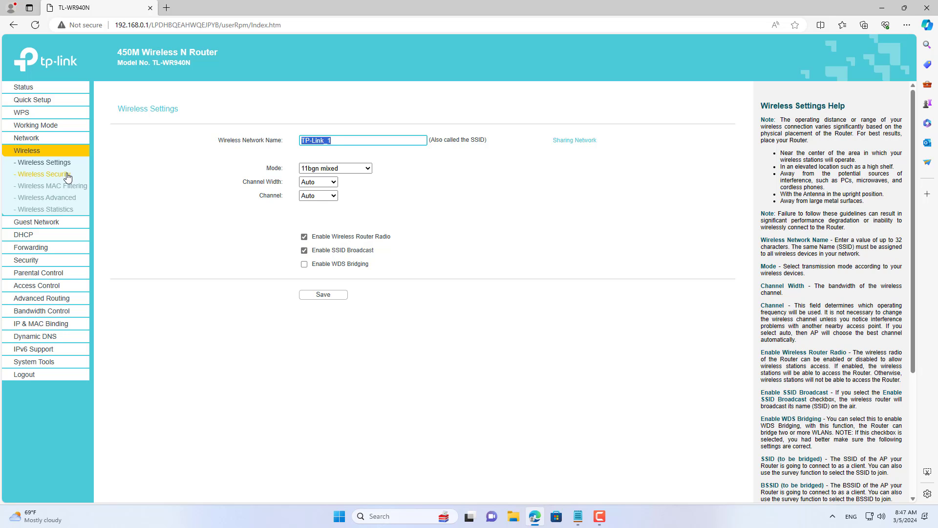
left_click(44, 174)
left_click_drag(344, 211, 309, 211)
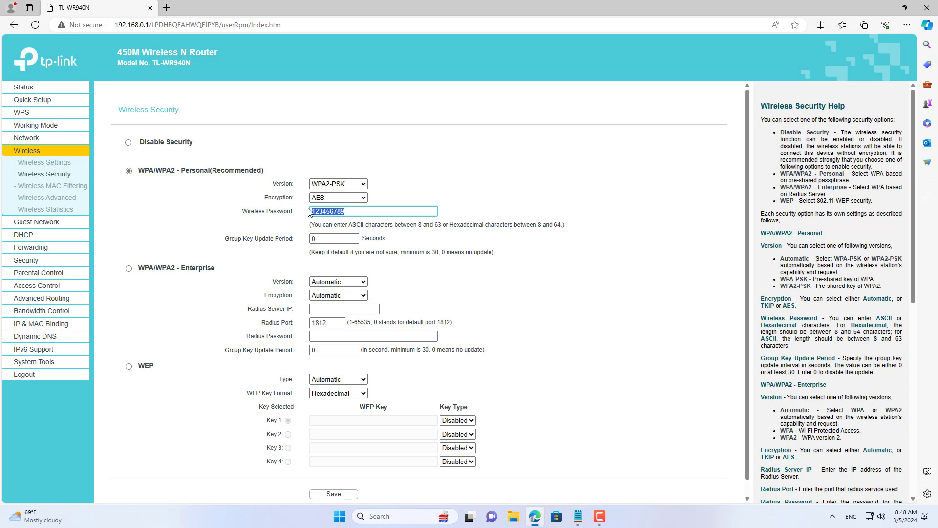
Step: Compare them with the Router 1 section and Channel Width line in the NETVN notes
left_click(576, 522)
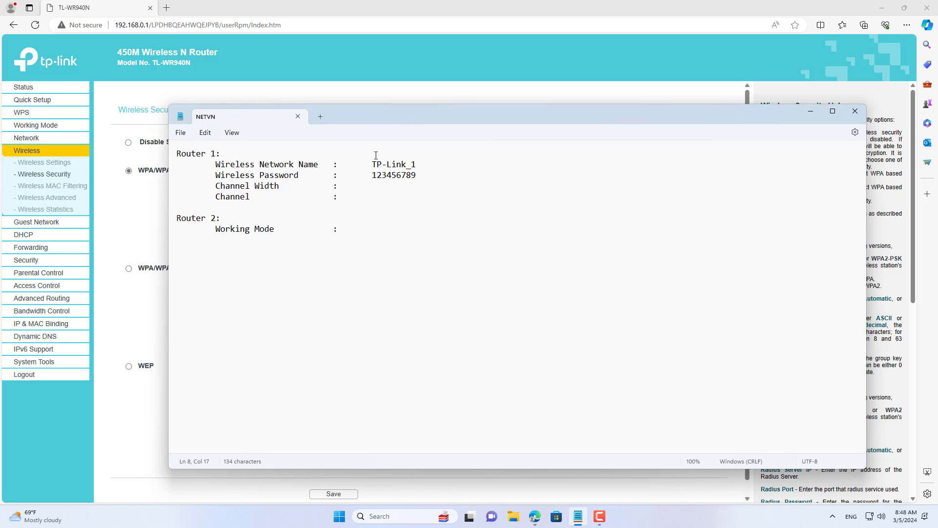
left_click_drag(360, 197, 177, 153)
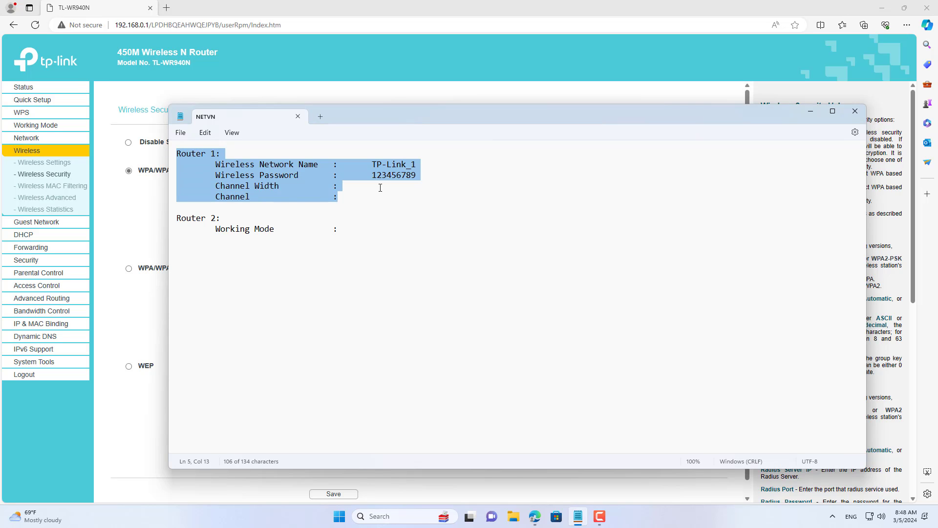
left_click_drag(380, 187, 218, 187)
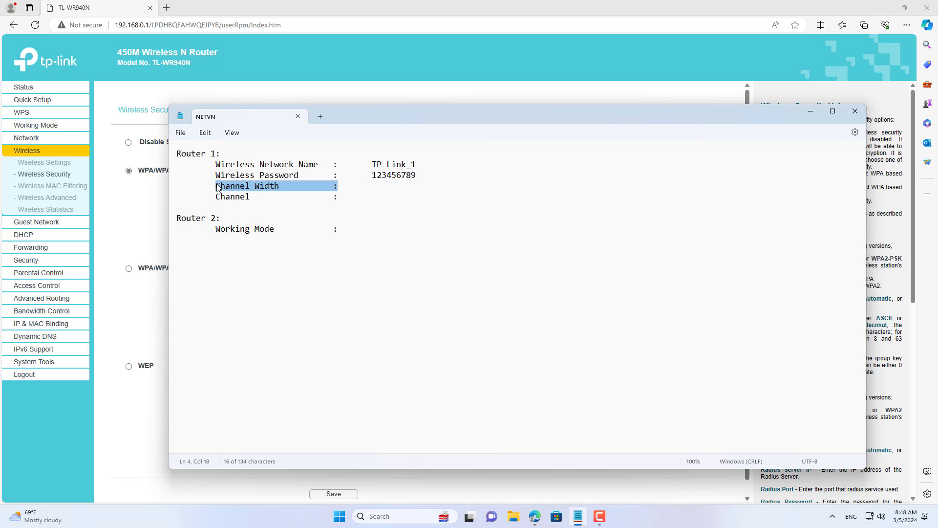
left_click(121, 190)
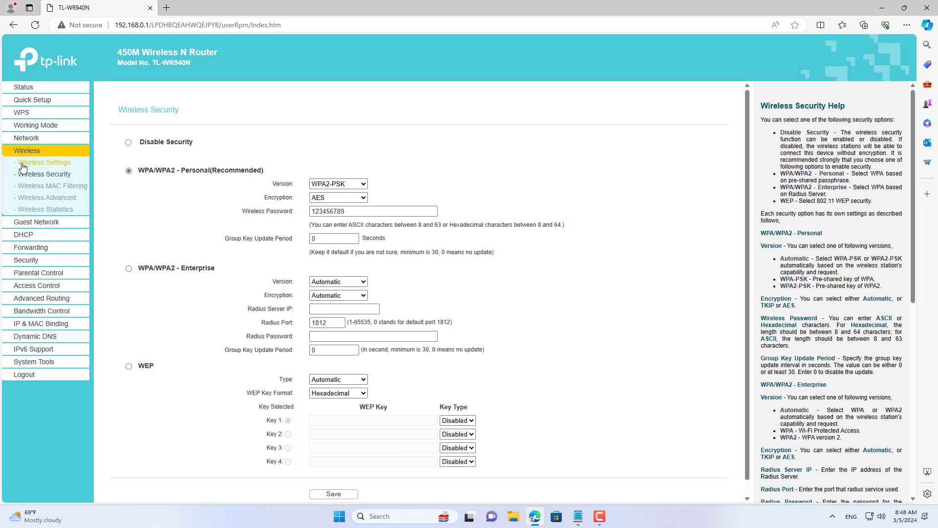
Step: Set router 1's channel width to 20MHz and channel to 1, and save
left_click(54, 165)
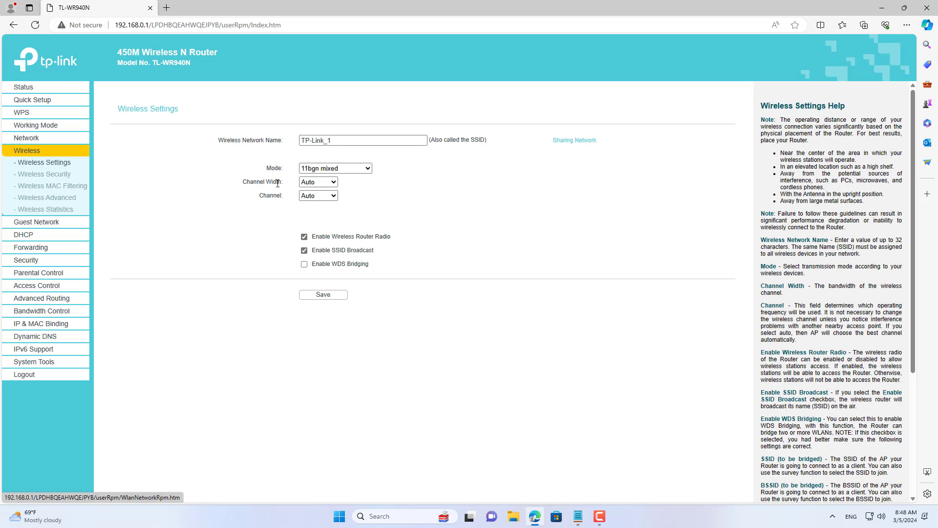
left_click_drag(282, 182, 242, 182)
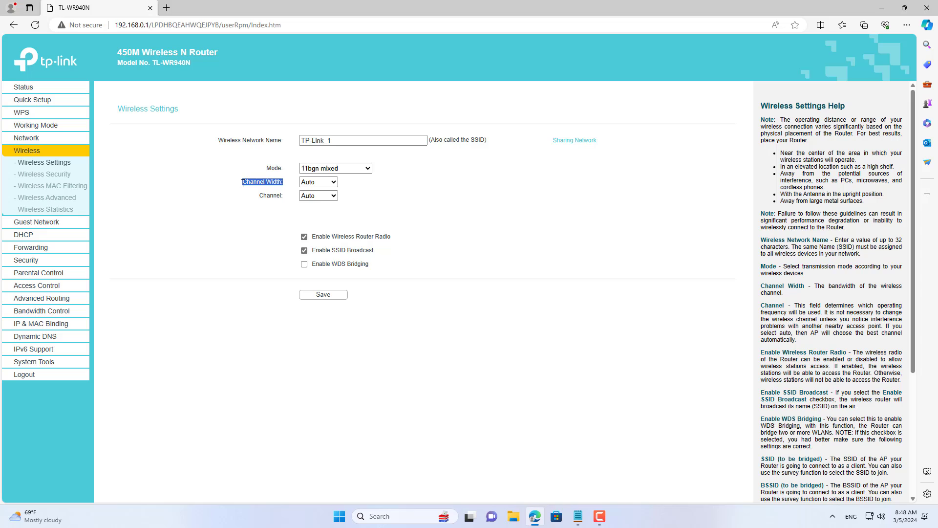
left_click(323, 182)
left_click(315, 201)
left_click_drag(261, 195, 288, 197)
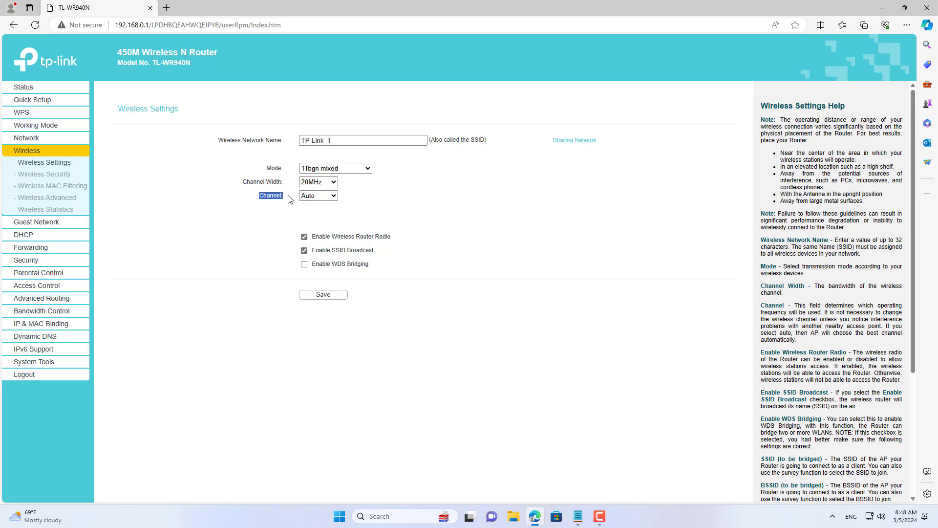
left_click(317, 196)
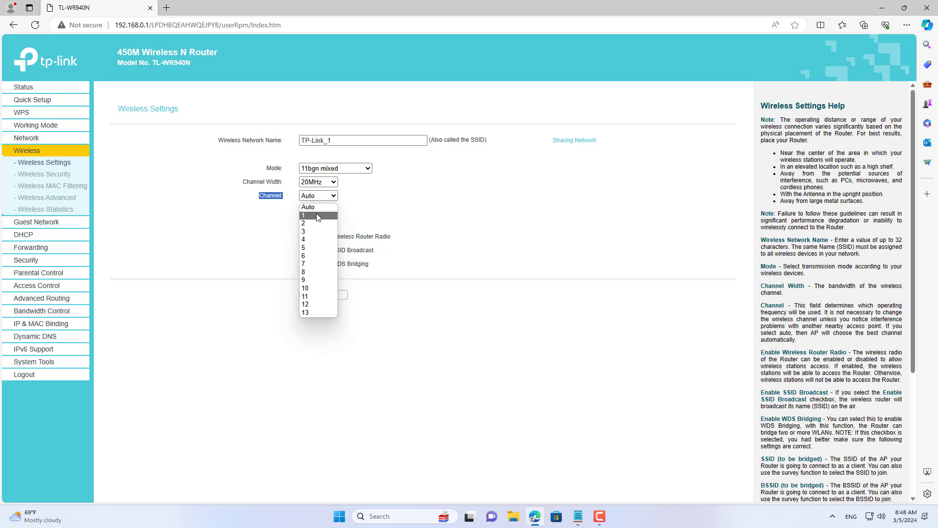
left_click(317, 215)
left_click(331, 299)
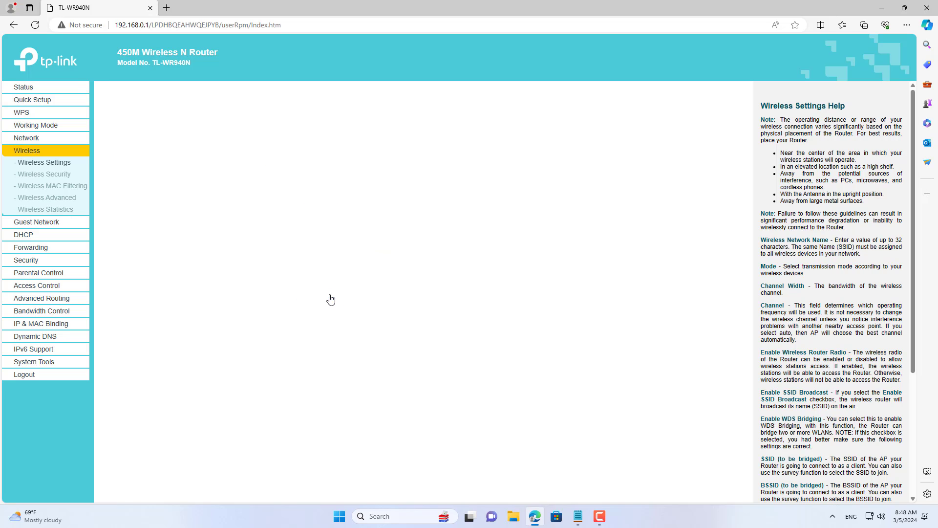
Step: Record channel 1 in the NETVN notes and save the file
key("alt+Tab")
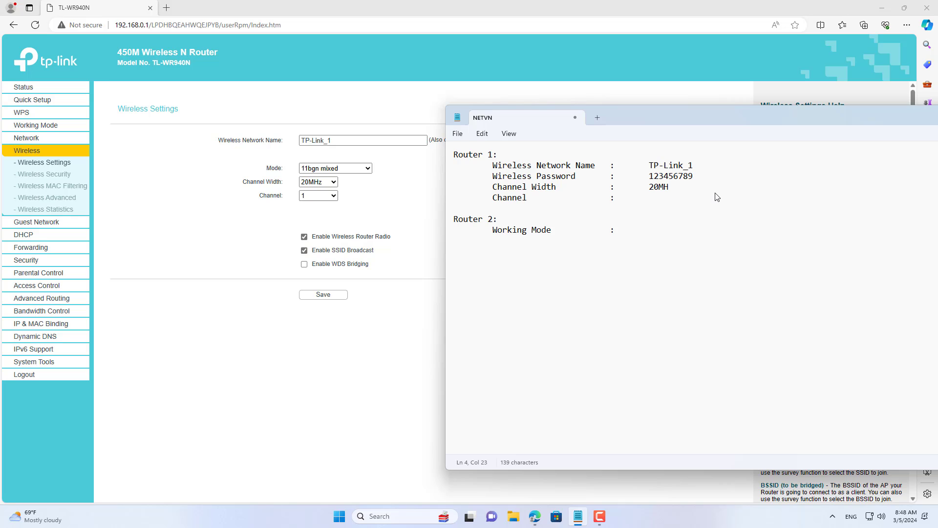
type("1")
key("ctrl+s")
left_click_drag(680, 201, 448, 221)
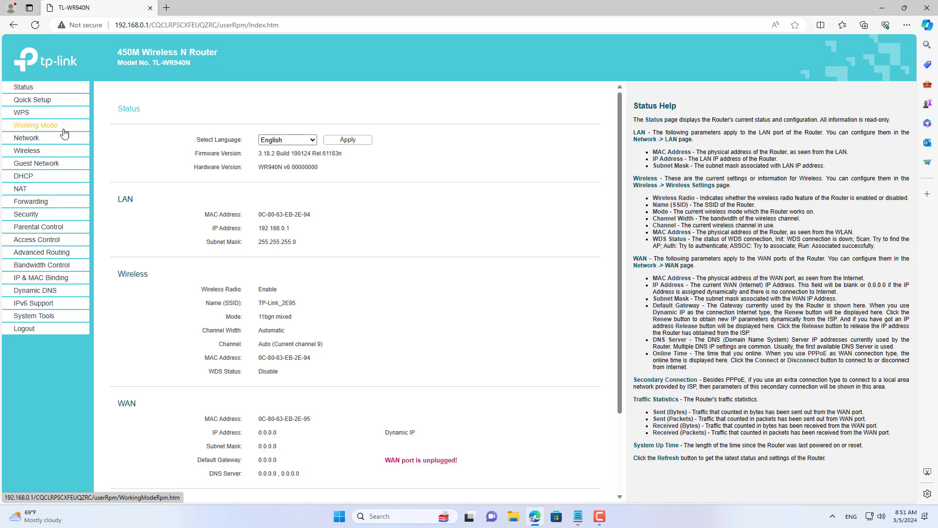
Step: Change router 2's working mode to Range Extender, save, and confirm the reboot
left_click(64, 128)
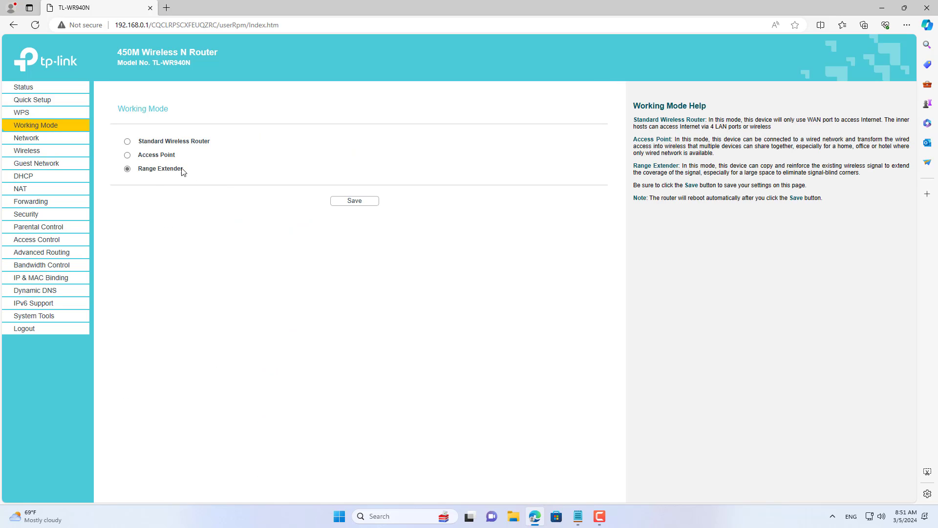
left_click_drag(183, 171, 141, 172)
left_click(355, 200)
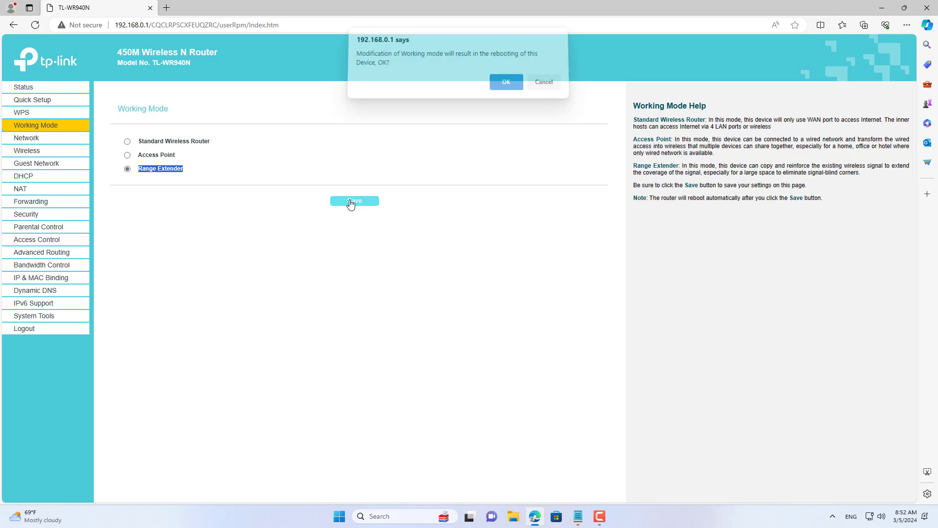
left_click(506, 88)
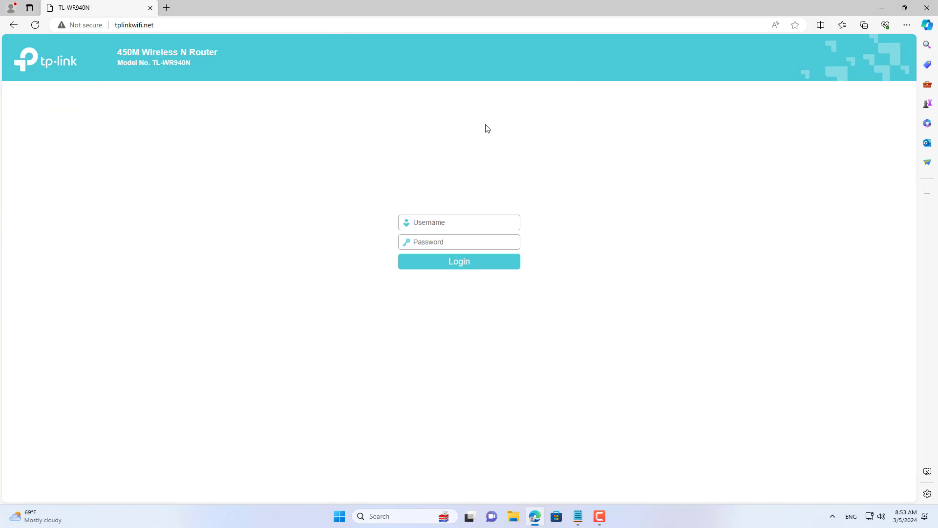
Step: Sign back in to router 2 at tplinkwifi.net as admin and open Wireless Settings
left_click(159, 28)
left_click(445, 240)
key("Tab")
key("Return")
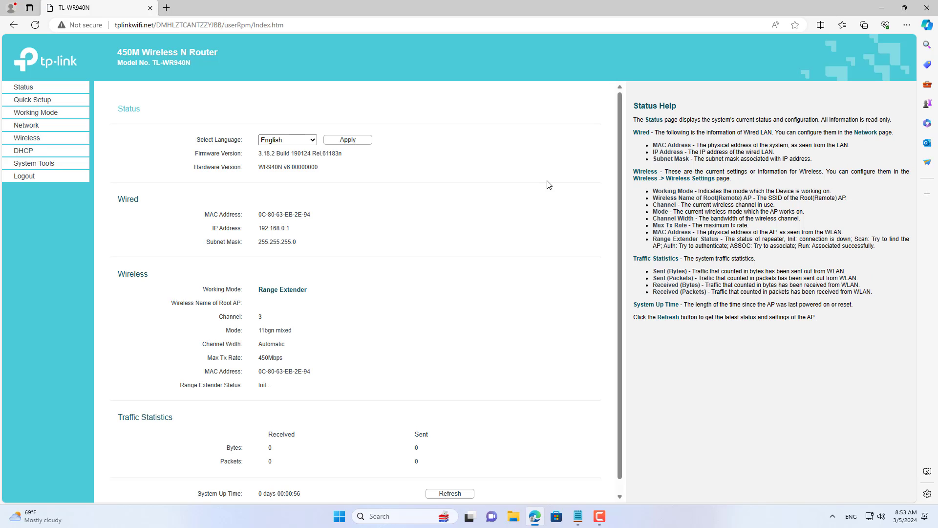
left_click(41, 143)
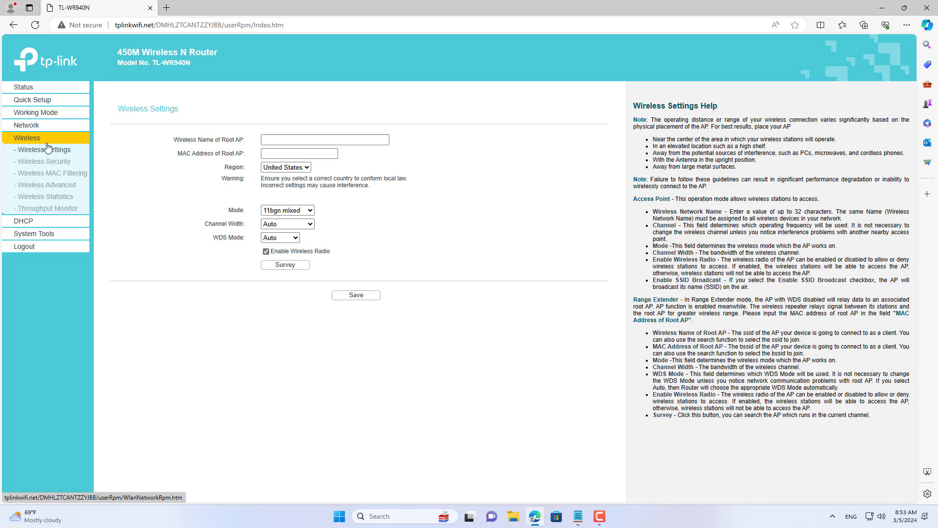
Step: Pick TP-Link_1 from the AP scan as root network, set 20MHz channel width, and save
left_click(286, 266)
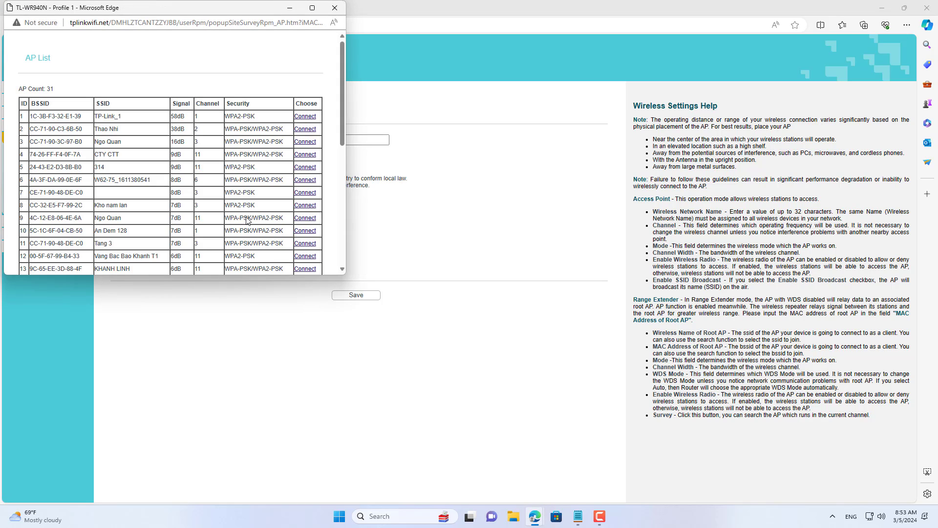
left_click_drag(119, 116, 96, 116)
left_click(305, 117)
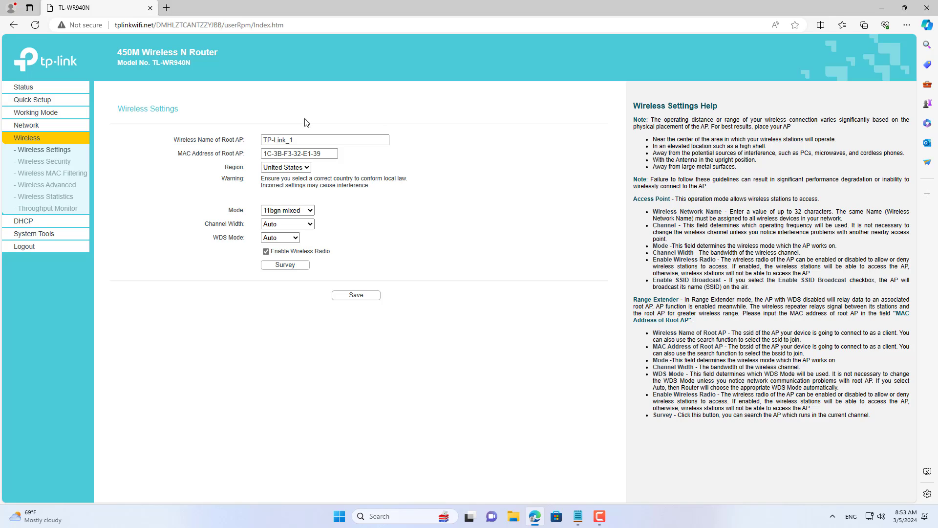
left_click(305, 137)
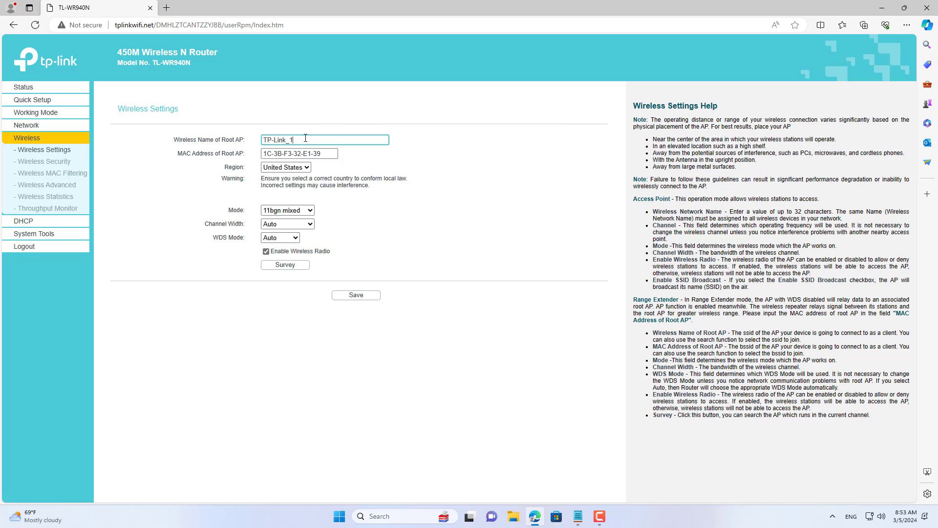
left_click(330, 154)
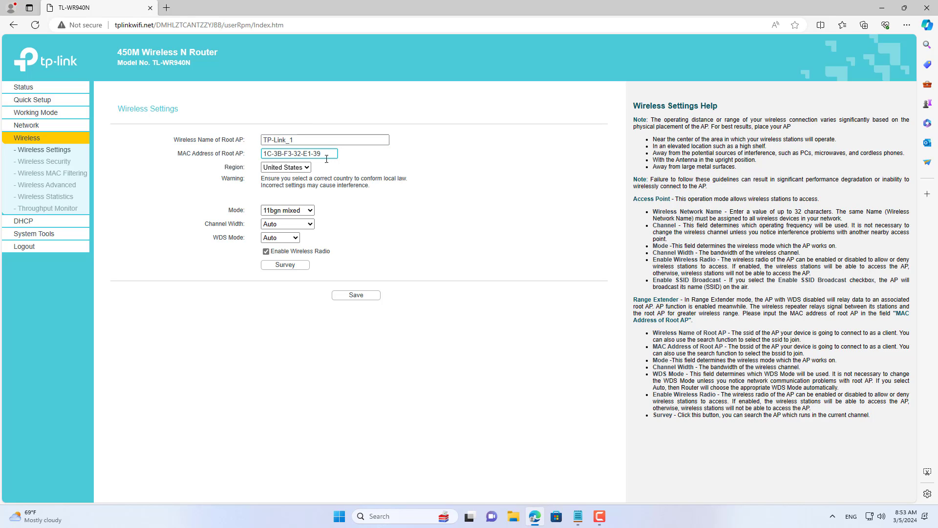
left_click(287, 224)
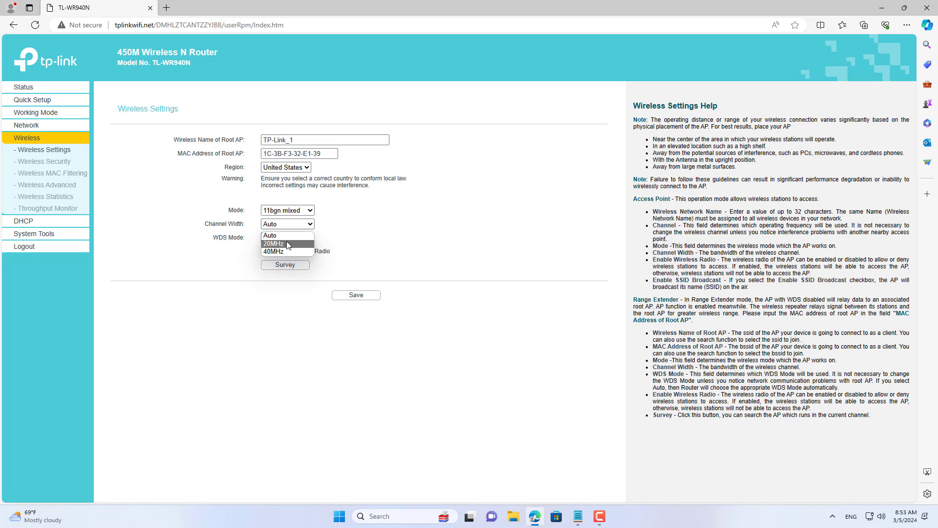
left_click(287, 244)
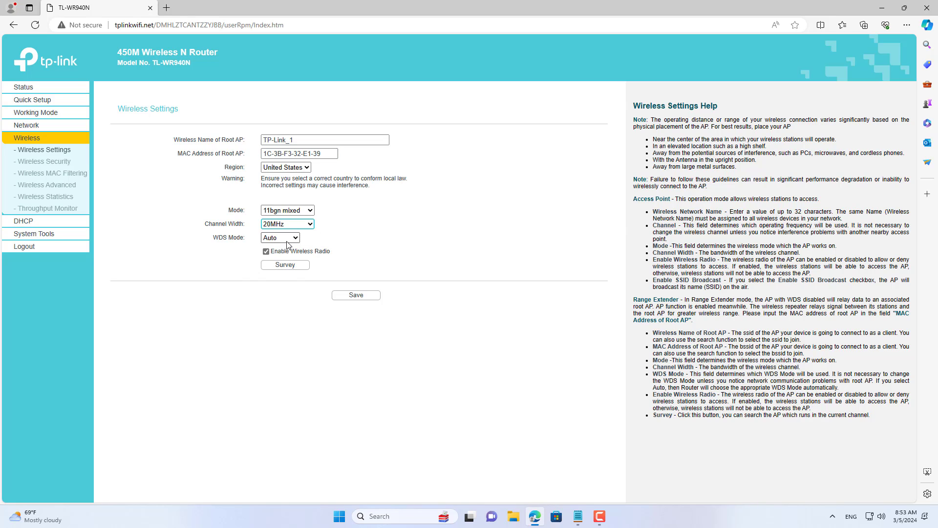
left_click(353, 296)
Step: Replace router 2's WPA2 wireless password with router 1's password copied from the NETVN notes, and save
left_click(54, 163)
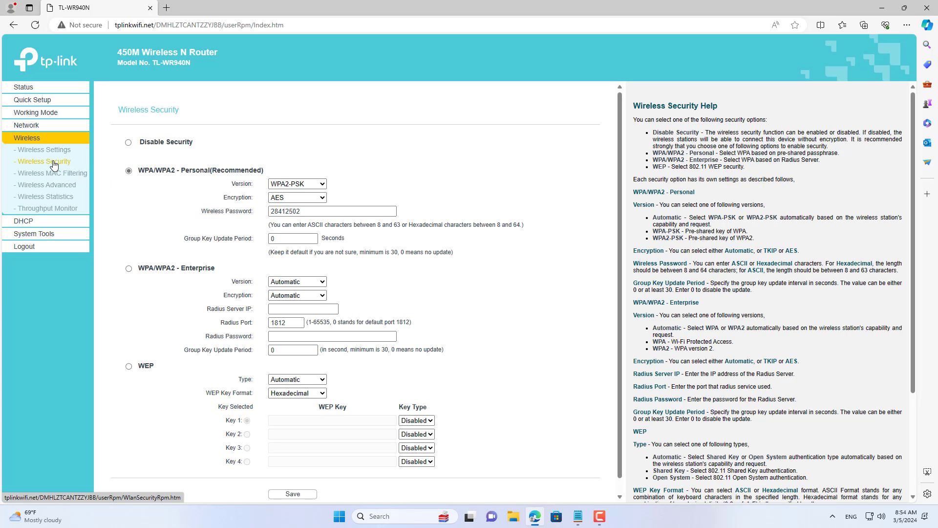
left_click_drag(139, 171, 270, 172)
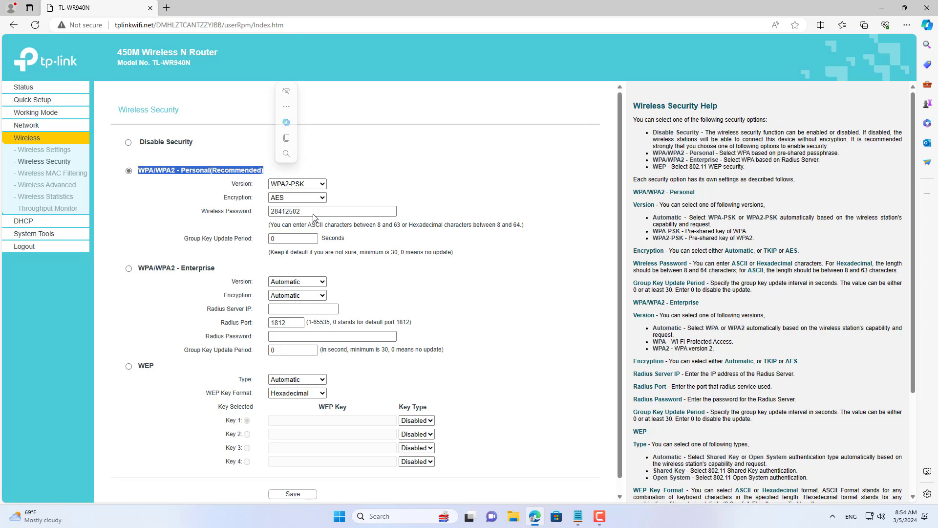
double_click(313, 214)
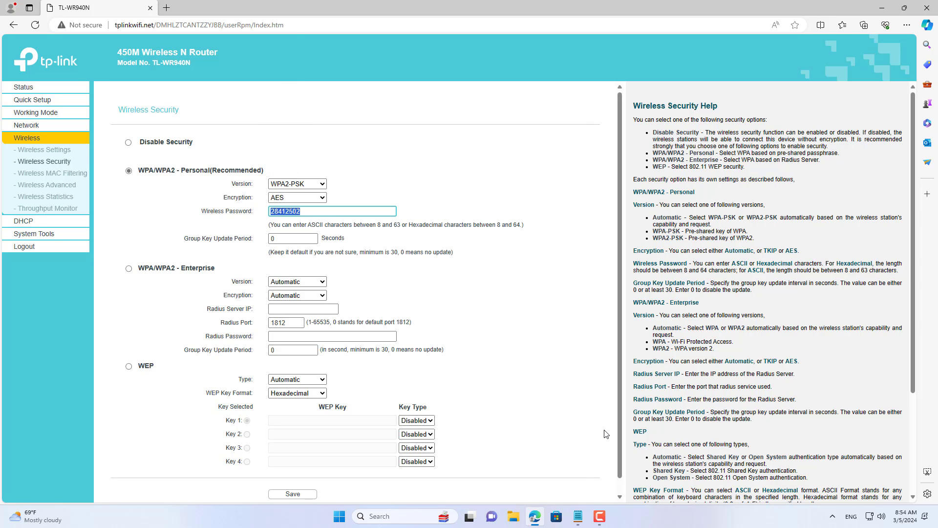
left_click(578, 516)
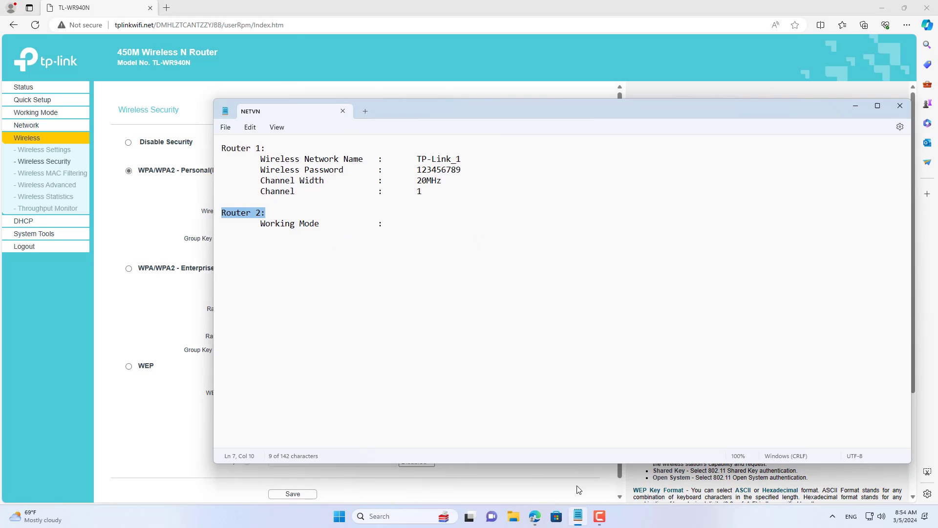
double_click(449, 172)
right_click(450, 172)
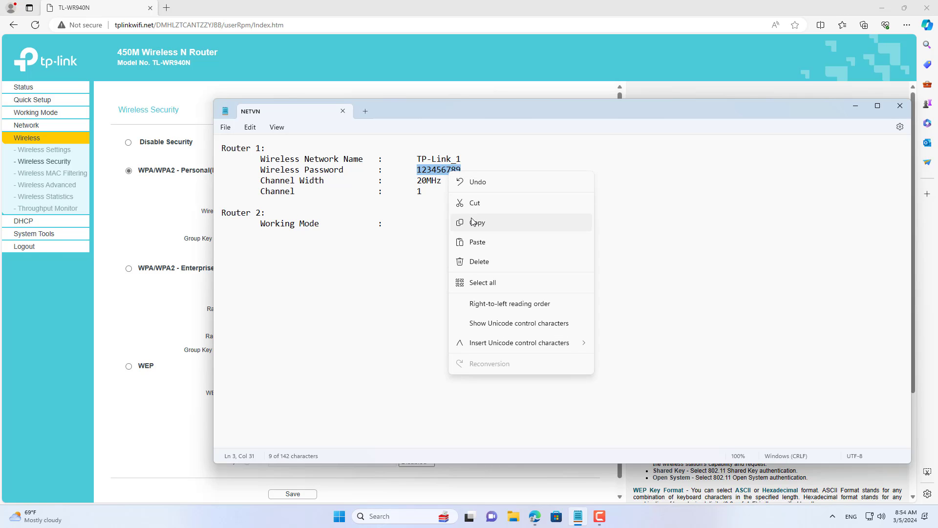
left_click(473, 222)
left_click(855, 106)
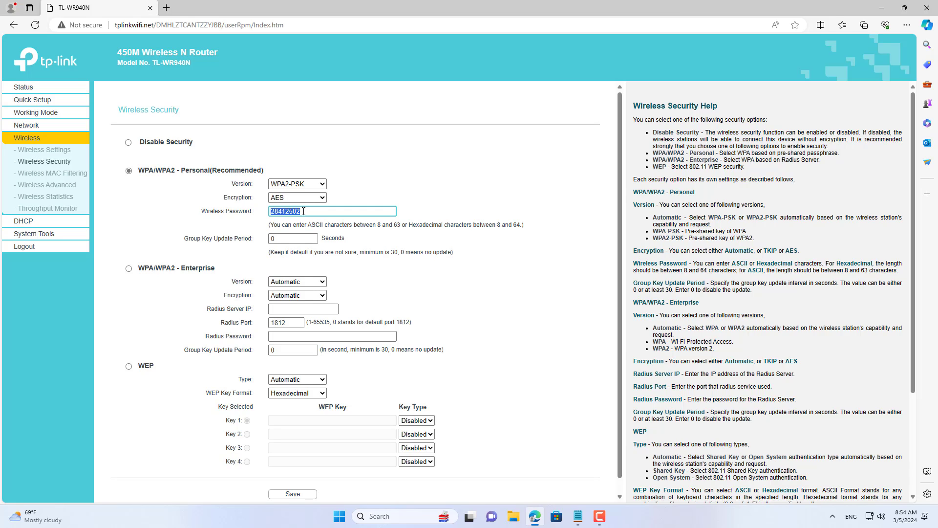
key("ctrl+v")
left_click_drag(313, 211, 270, 212)
left_click(298, 494)
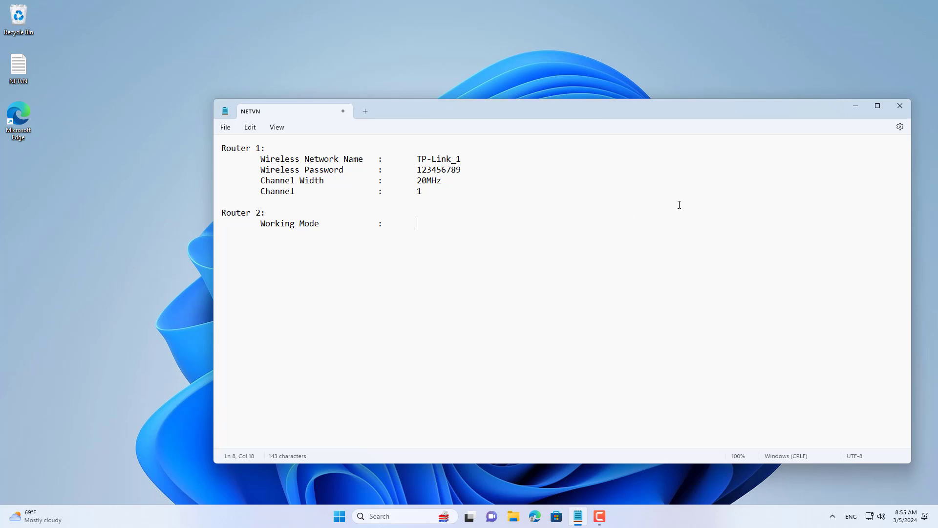
Step: Note Range Extender as Router 2's working mode in NETVN, then run ipconfig
type("Range Extender")
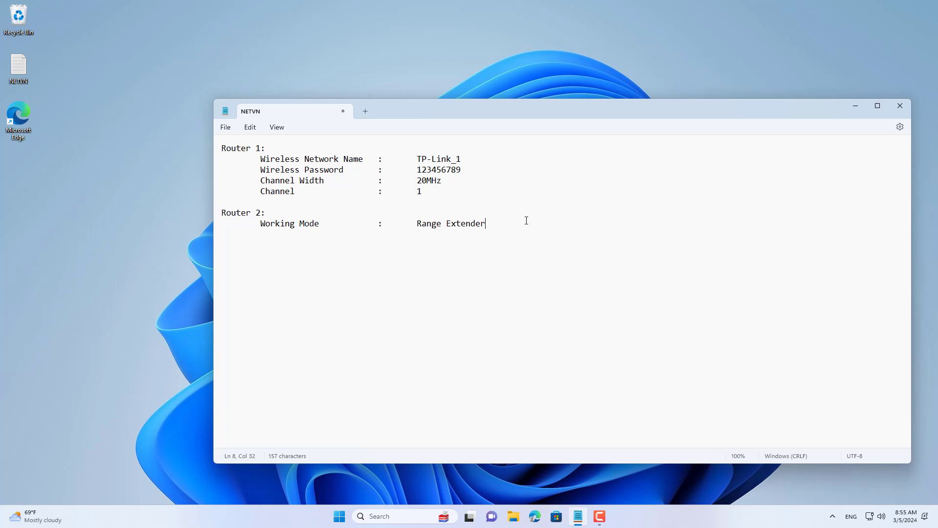
left_click_drag(527, 220, 265, 227)
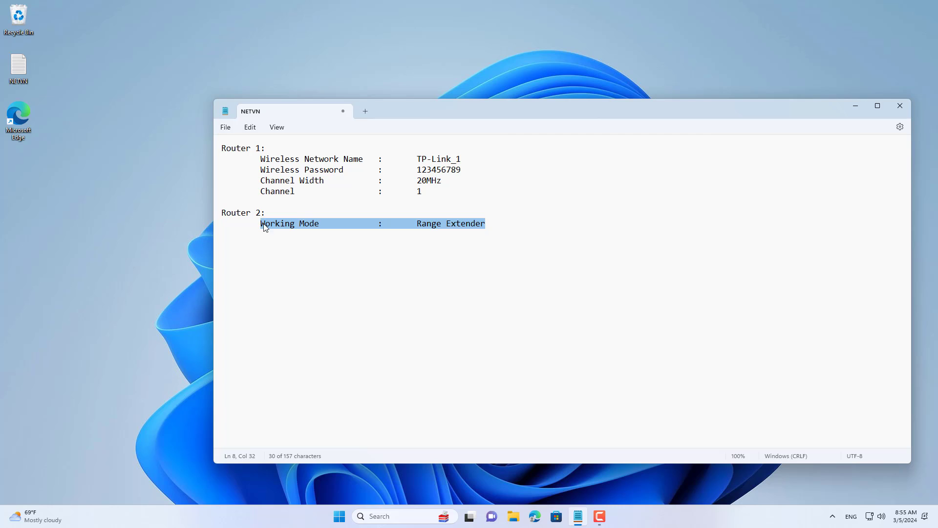
type("ip")
type("config")
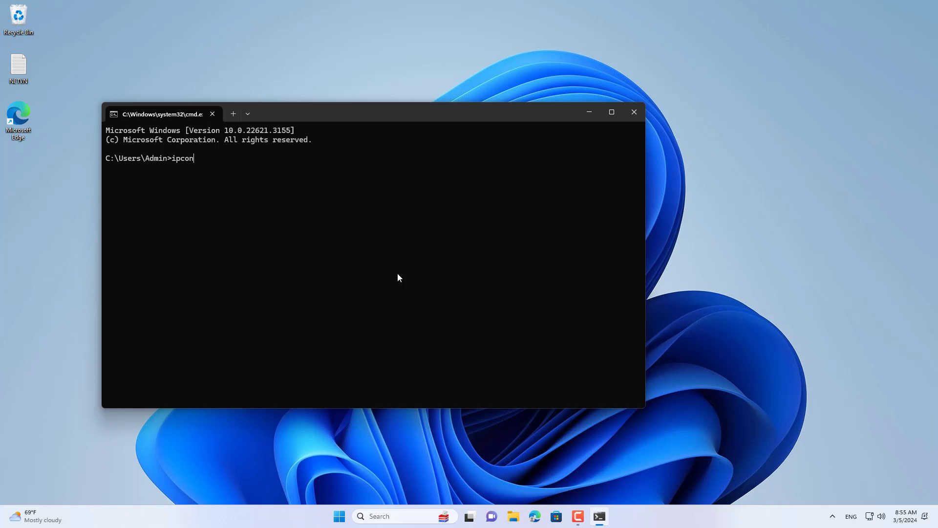
key("Return")
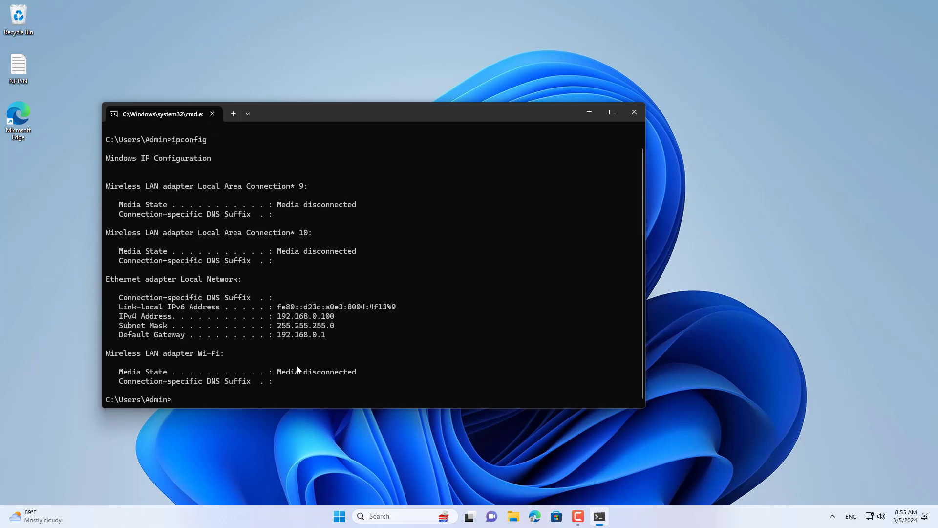
Step: Check IPv4 192.168.0.100 and gateway 192.168.0.1, then ping 8.8.8.8 for 4 replies, 0% loss
left_click_drag(340, 318, 171, 319)
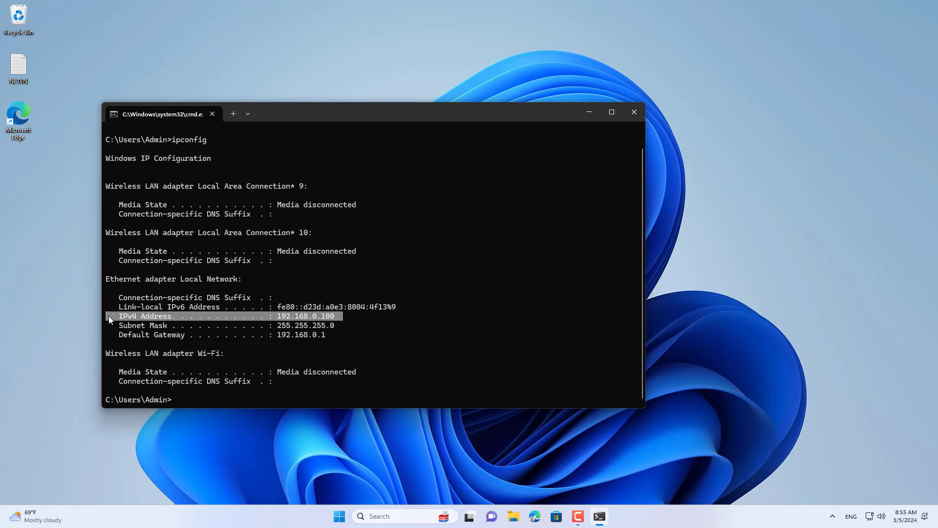
left_click_drag(351, 336, 110, 335)
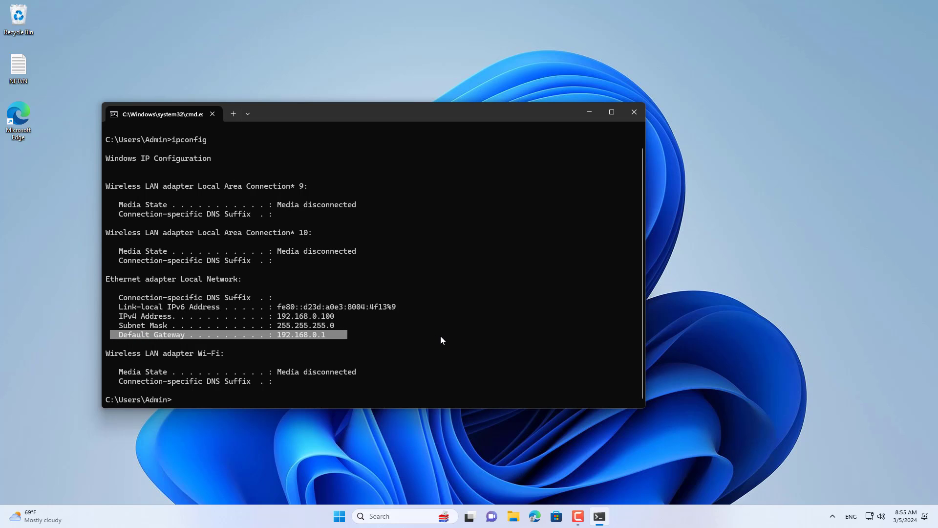
type("ping 8.8.8.8")
key("Return")
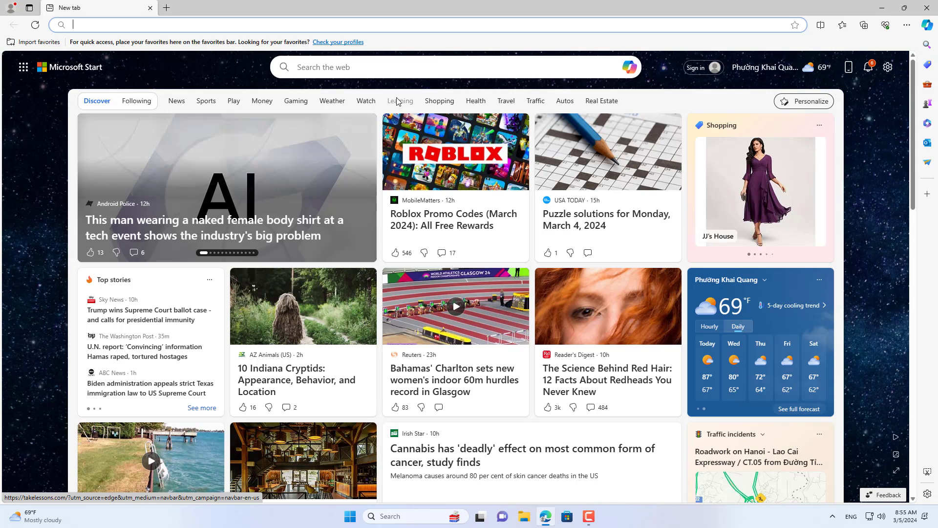
Step: Search 'netvn', open the NETVN82 YouTube channel, and show its Videos list
type("netvn")
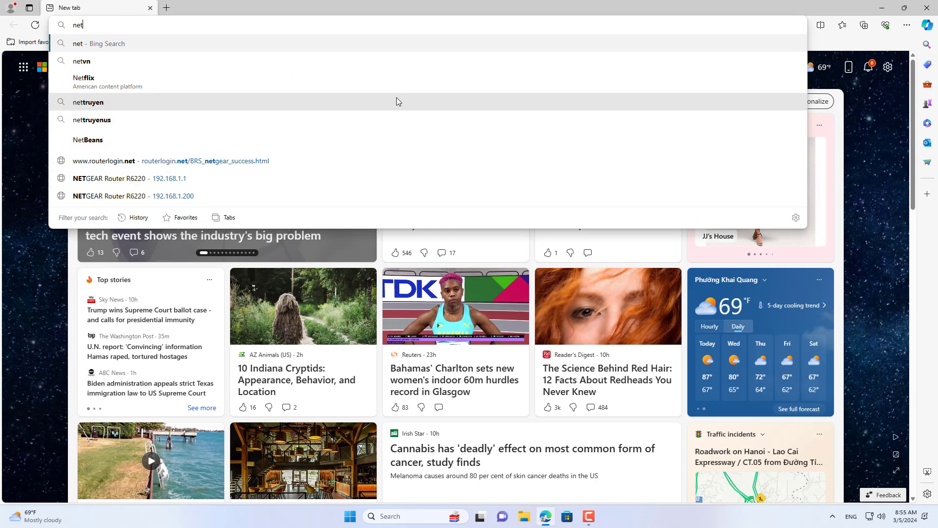
key("Return")
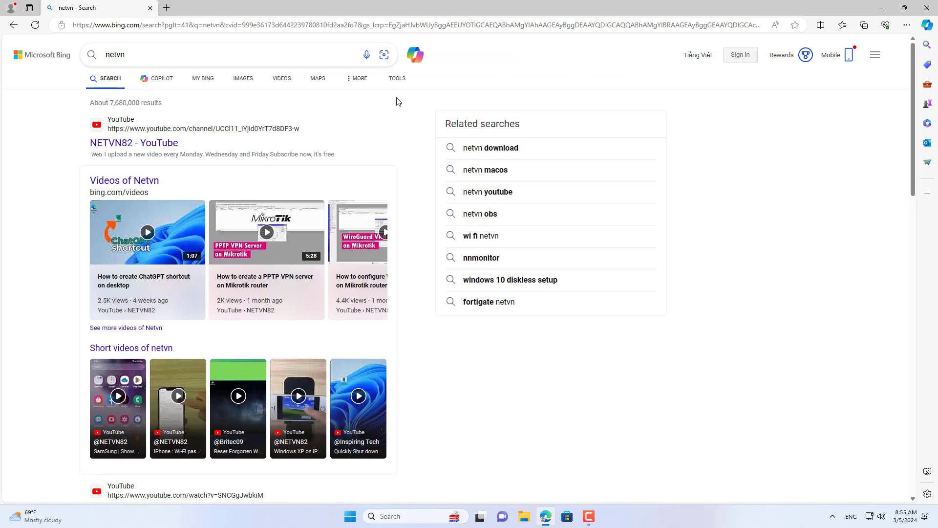
left_click(172, 147)
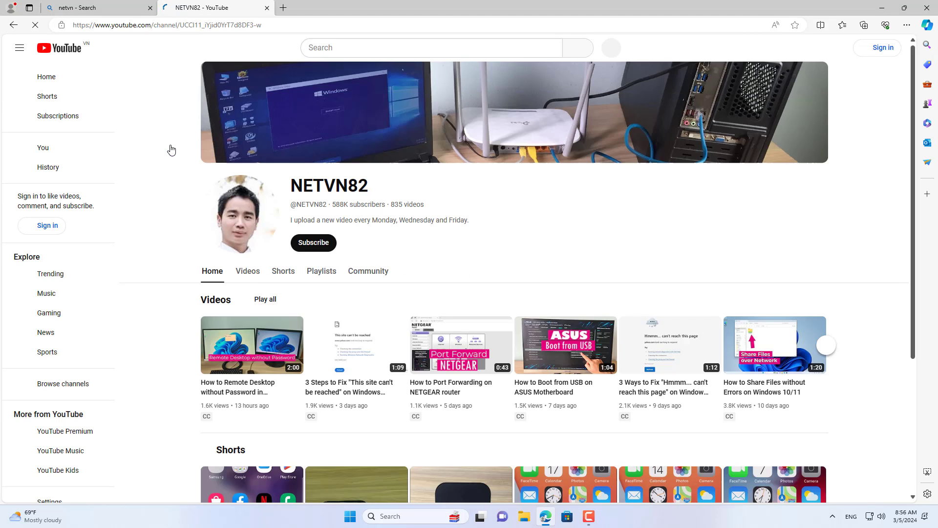
left_click(247, 273)
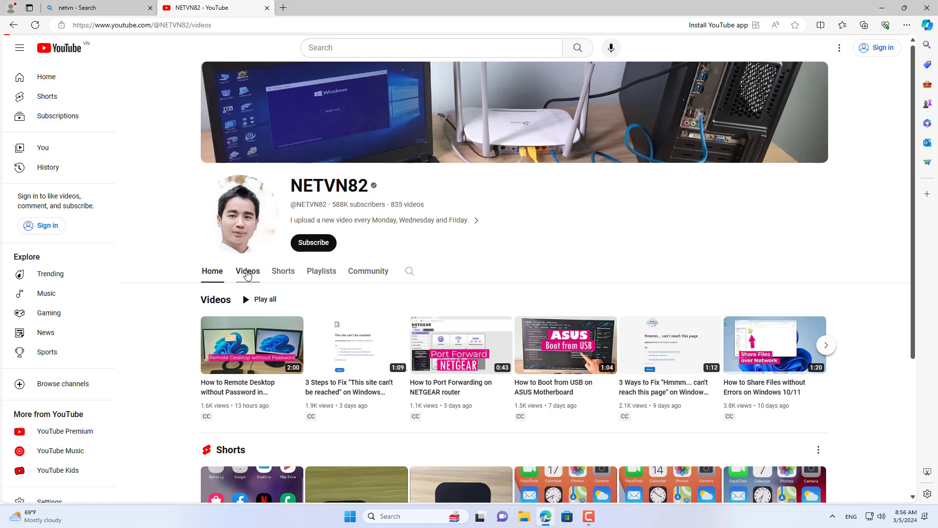